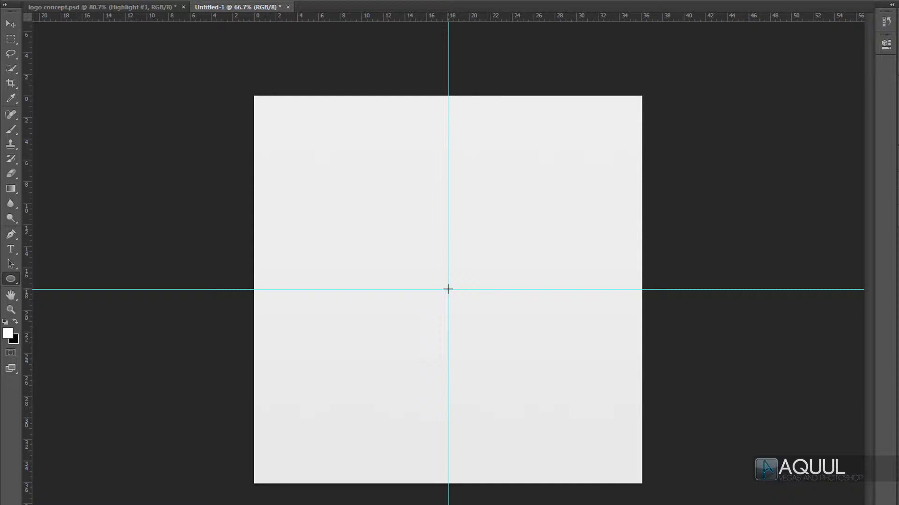
- Draw a circle of about 972 px centred on the guide intersection and fill it with dark grey
left_click_drag(448, 289, 683, 106)
key("alt")
key("shift")
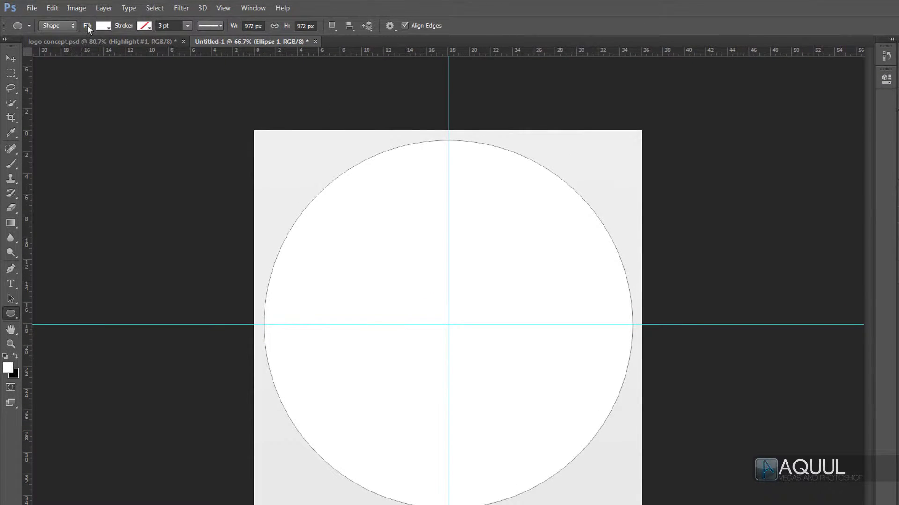
left_click(102, 26)
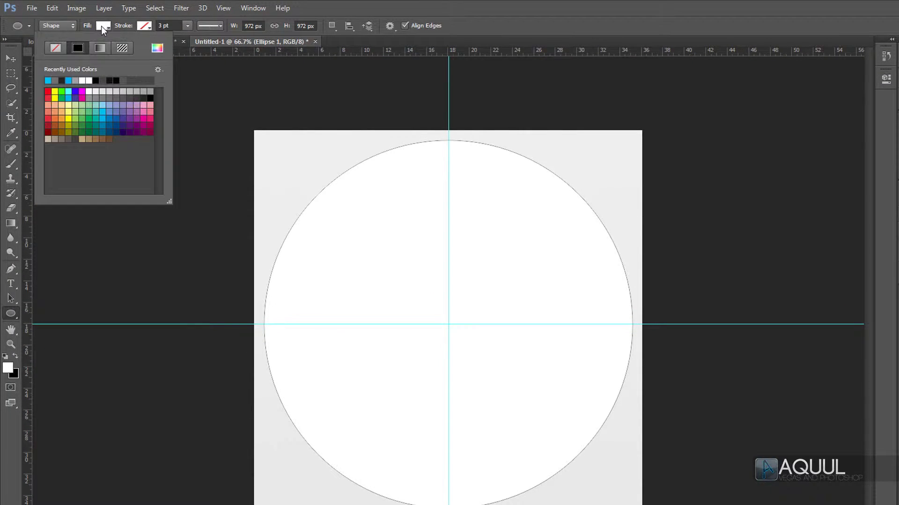
left_click(137, 97)
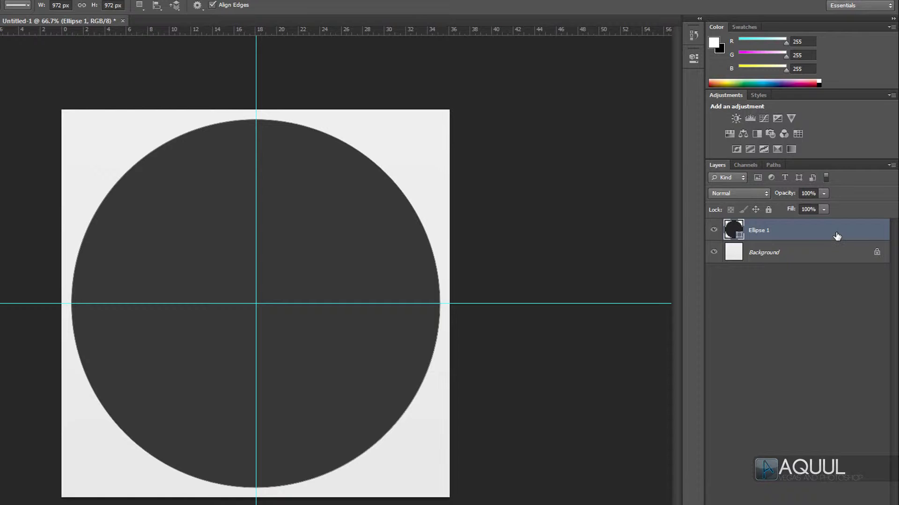
- Duplicate the Ellipse 1 layer within the same document, keeping the suggested name
right_click(836, 234)
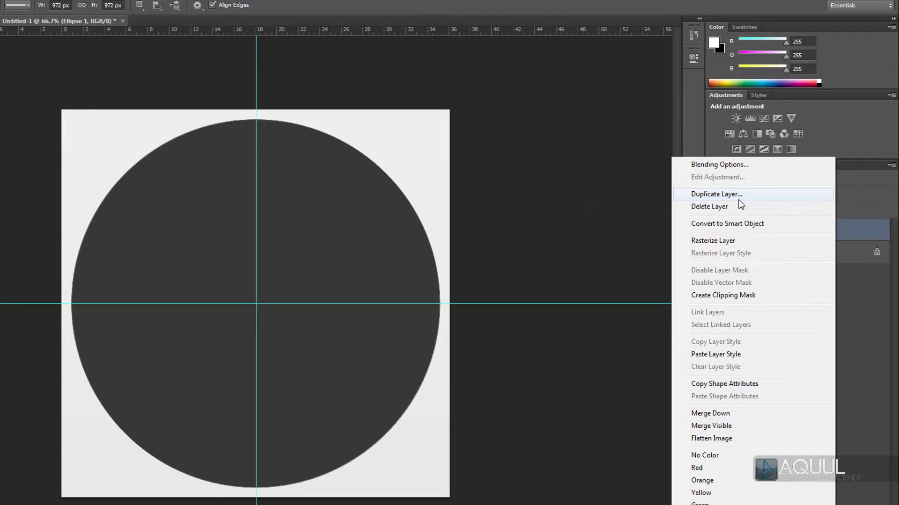
left_click(739, 198)
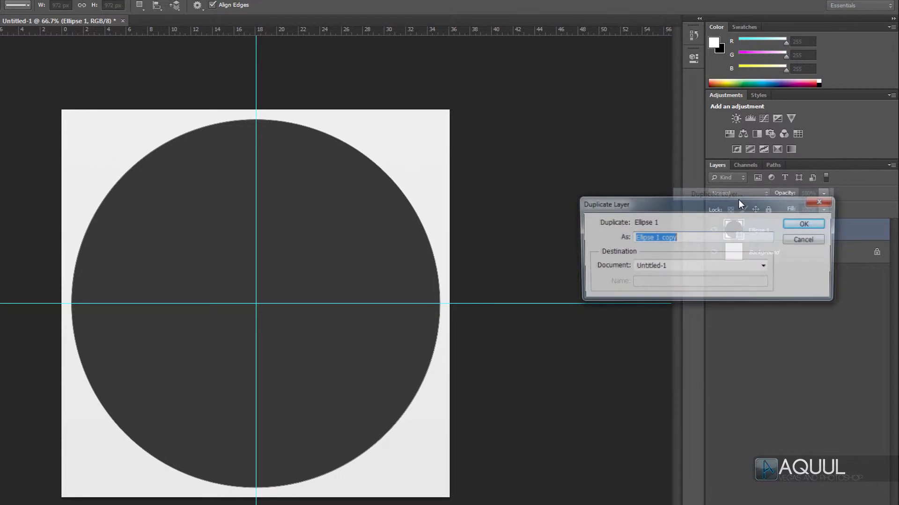
left_click(819, 226)
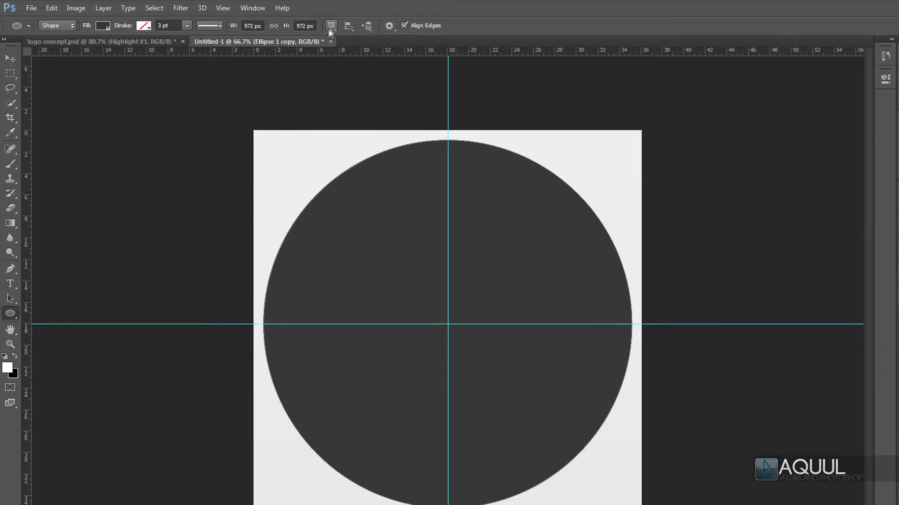
- Subtract a slightly smaller concentric circle from the duplicated ellipse and fill the remaining ring with medium grey
left_click(332, 26)
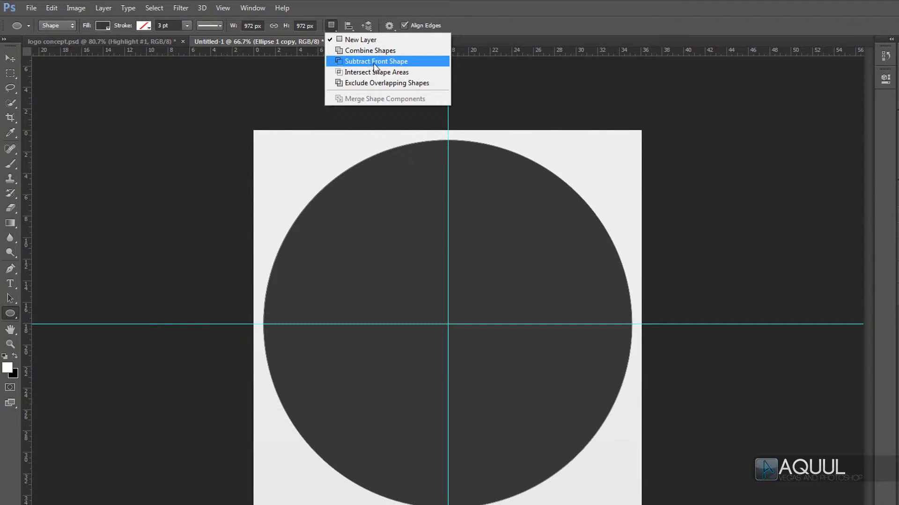
left_click(422, 63)
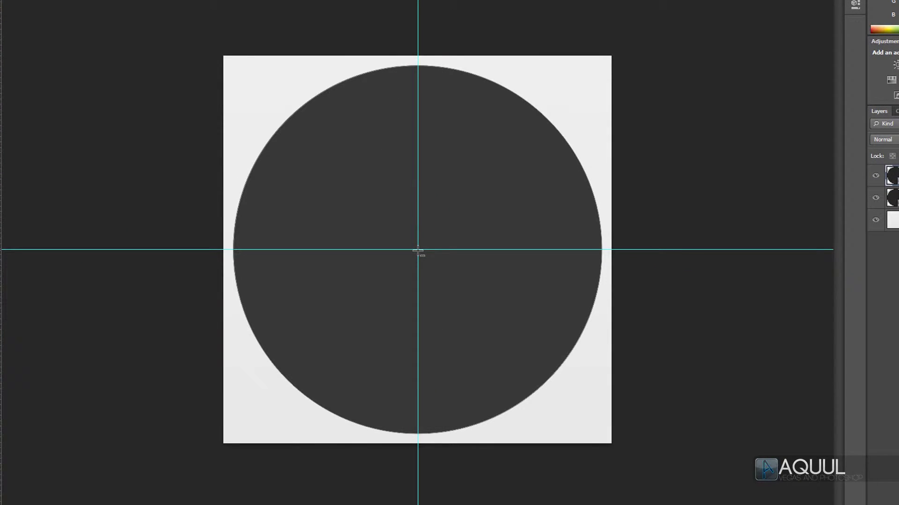
left_click_drag(421, 251, 621, 84)
key("shift")
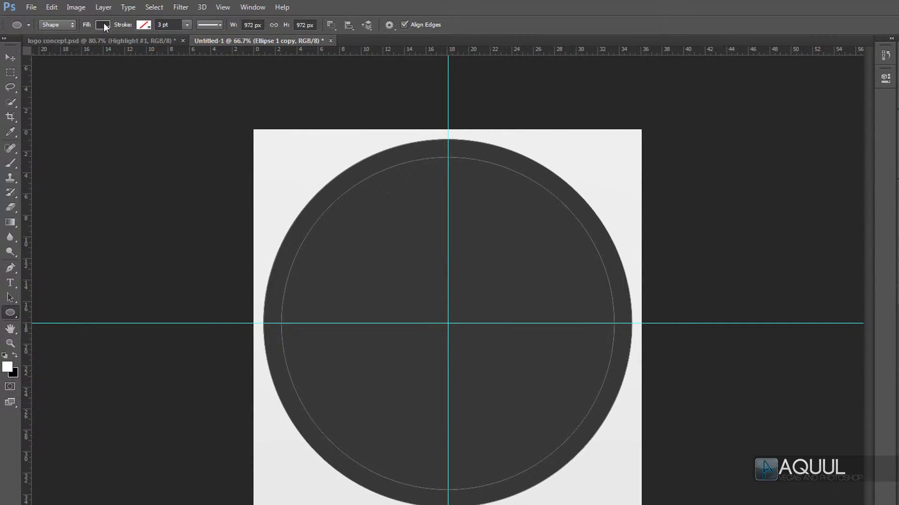
left_click(103, 24)
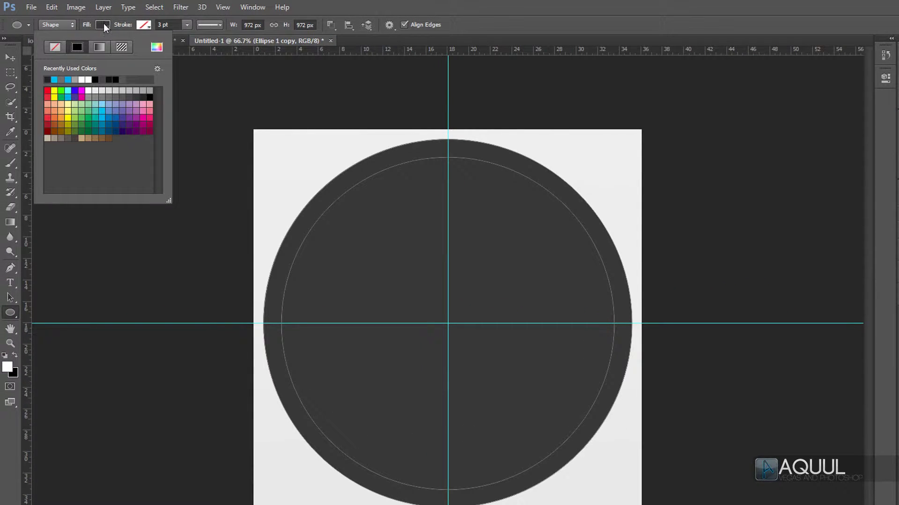
left_click(98, 95)
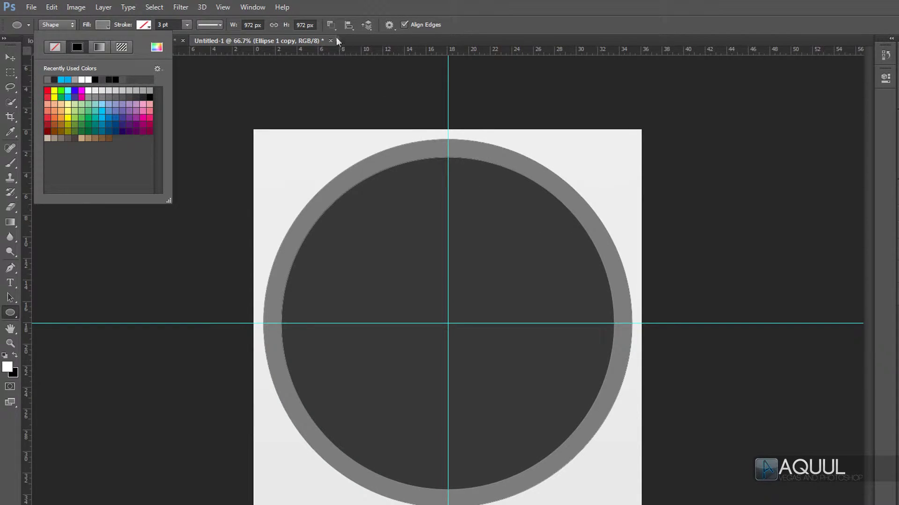
- Draw a circle about 27.6 cm wide on a new shape layer, centred on the guides inside the dark band
left_click(331, 25)
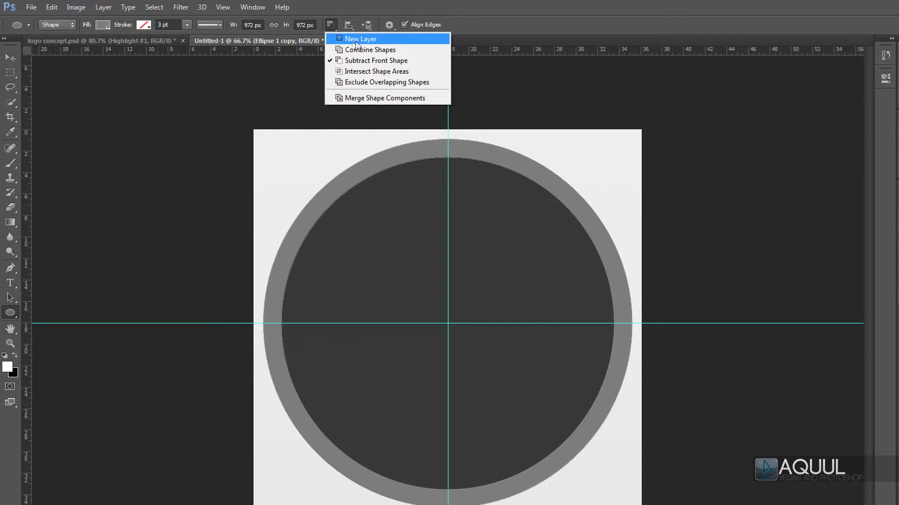
left_click(388, 40)
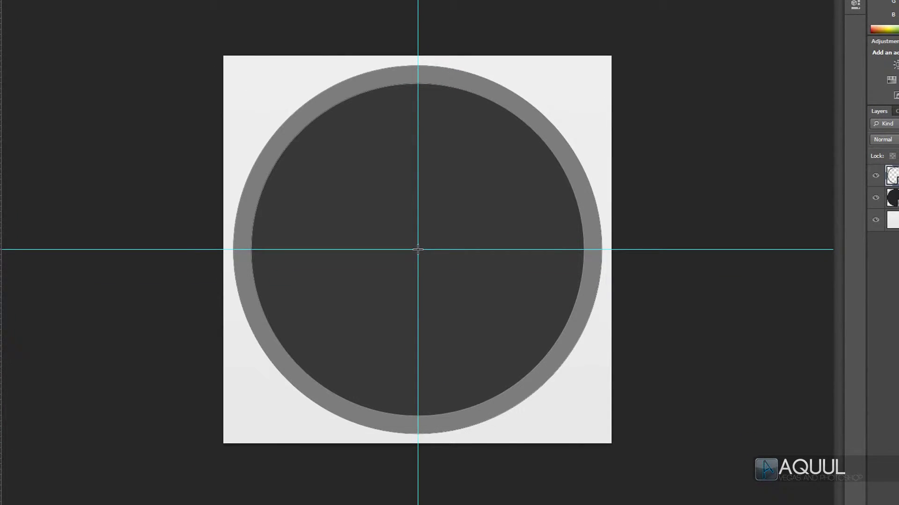
left_click_drag(417, 250, 658, 102)
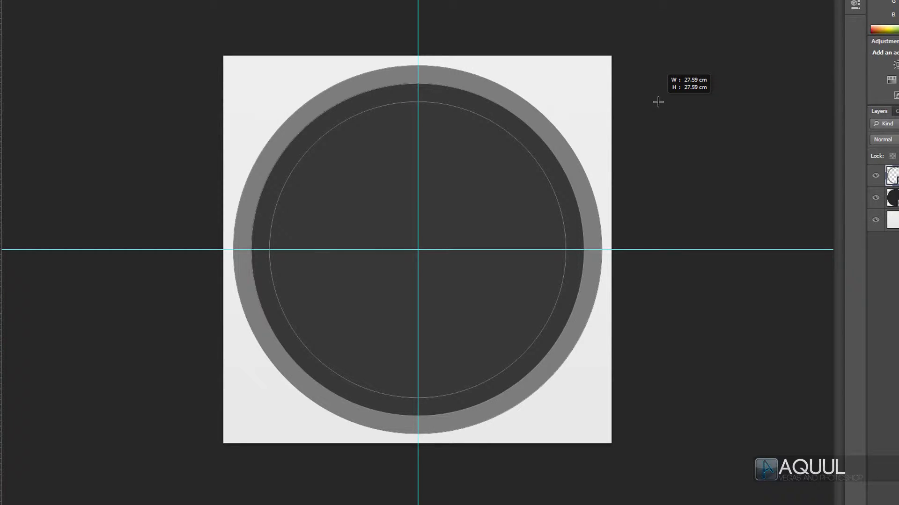
left_click_drag(658, 102, 657, 101)
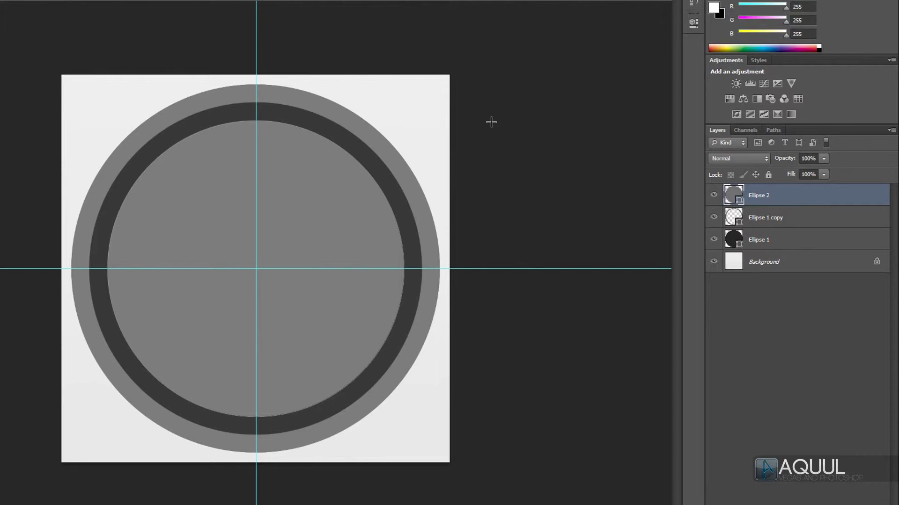
- Enable Inner Shadow, Gradient Overlay and Drop Shadow in the layer style of Ellipse 1 copy
left_click(840, 223)
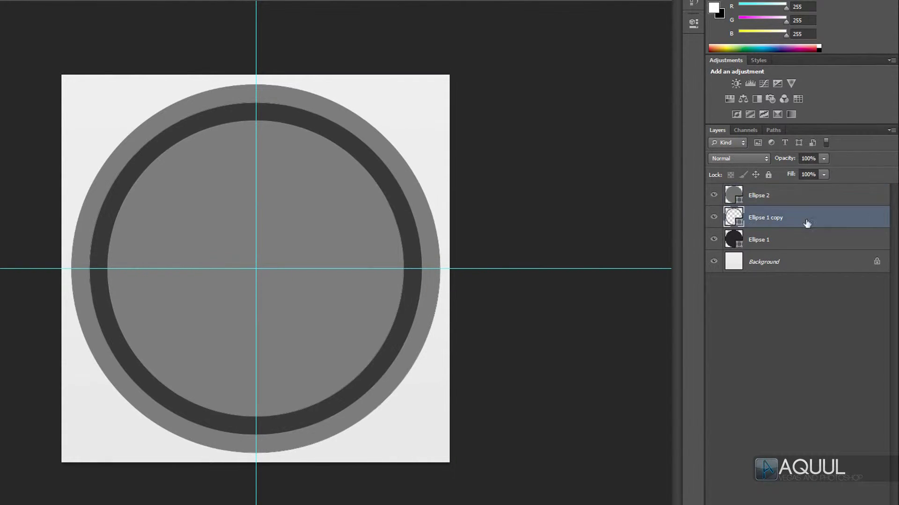
double_click(847, 222)
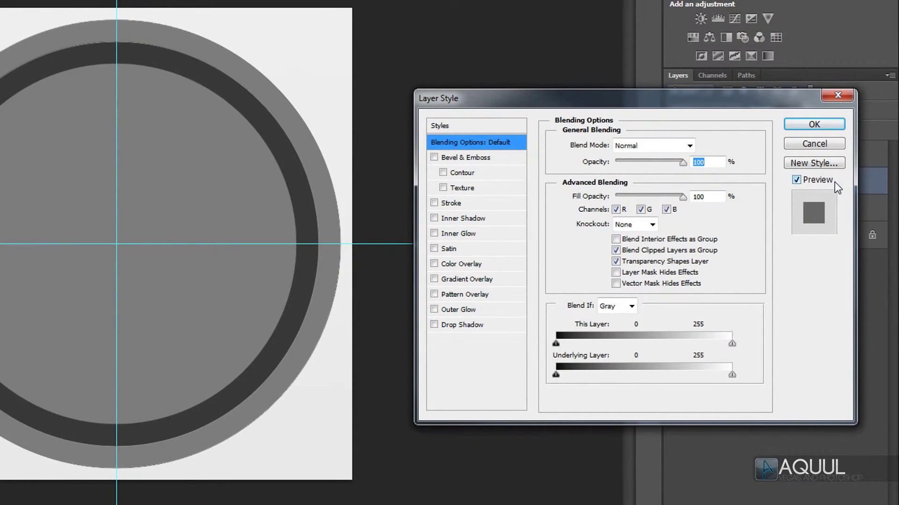
left_click(435, 219)
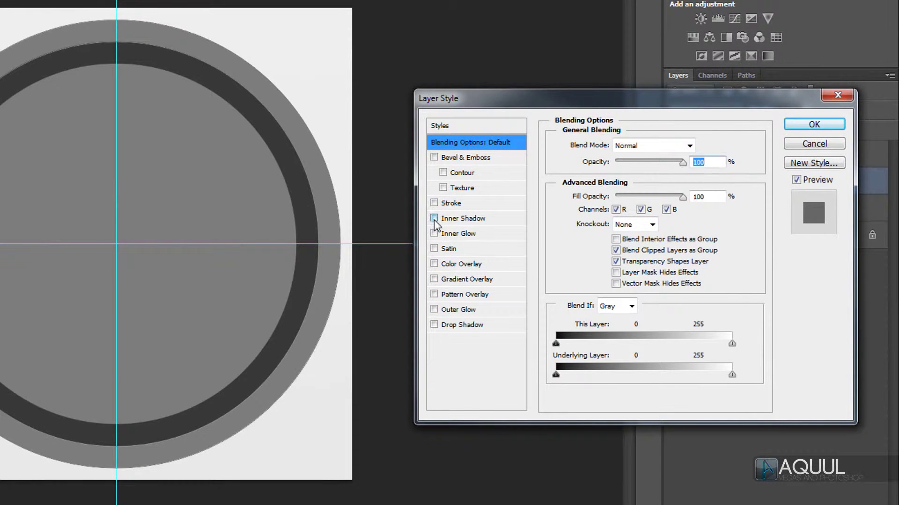
left_click(434, 280)
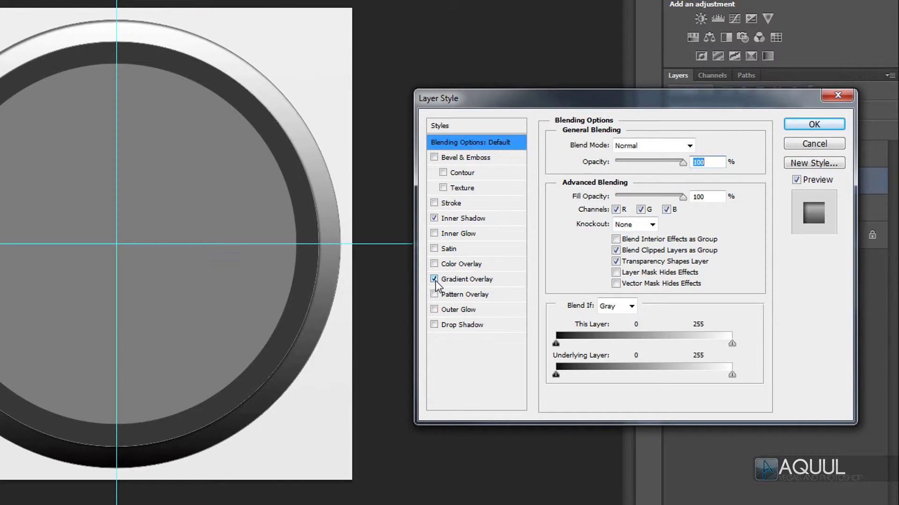
left_click(434, 326)
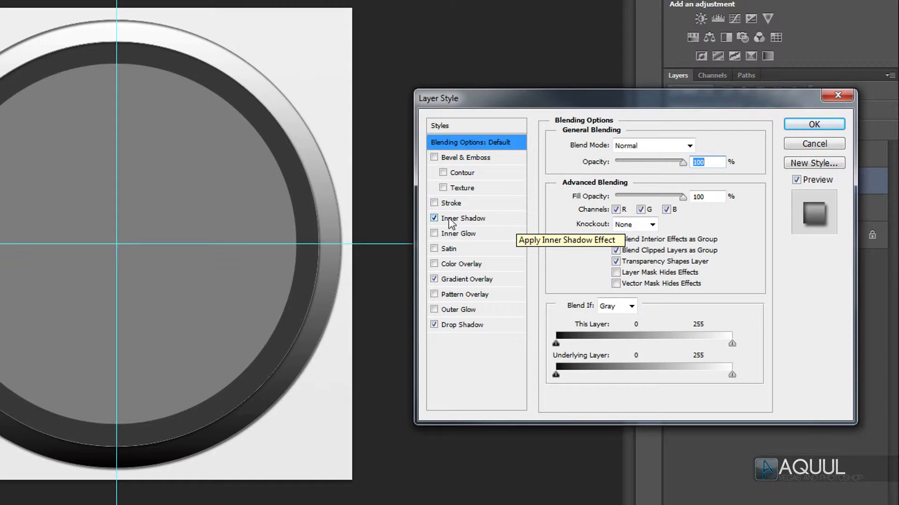
- Set the ring's inner shadow to Normal blend mode, white colour and 100% opacity
left_click(473, 219)
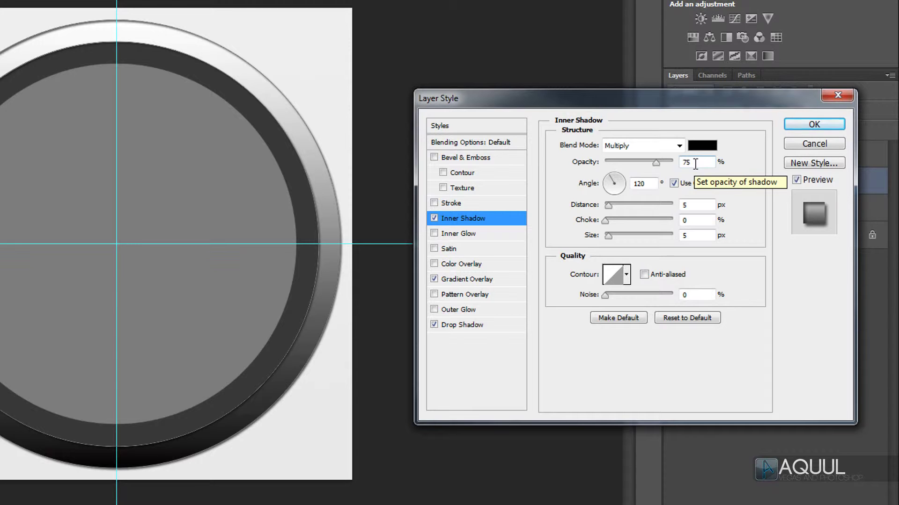
left_click(679, 146)
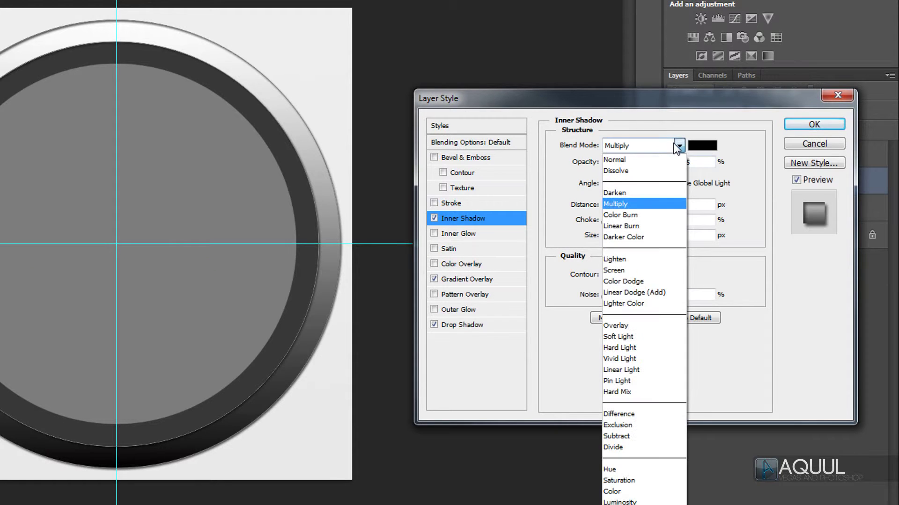
left_click(672, 157)
left_click(702, 145)
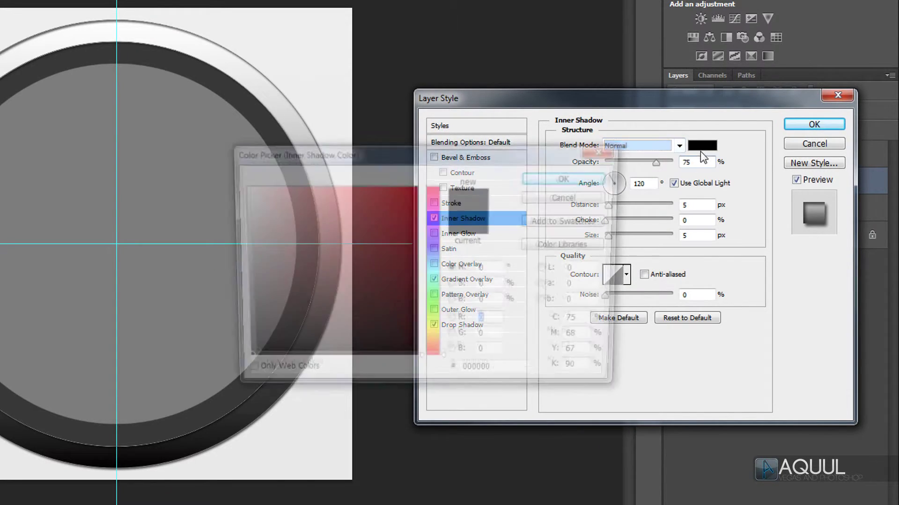
left_click_drag(299, 187, 175, 167)
left_click(569, 178)
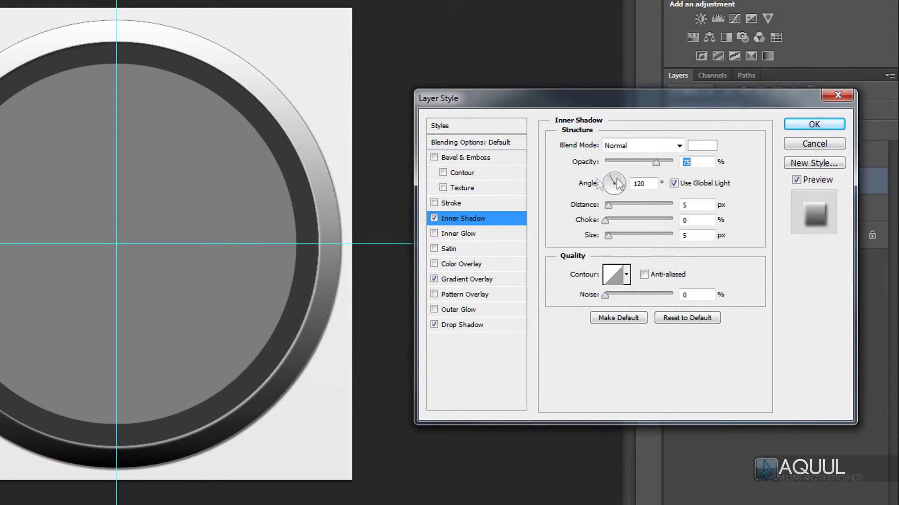
left_click_drag(655, 163, 707, 163)
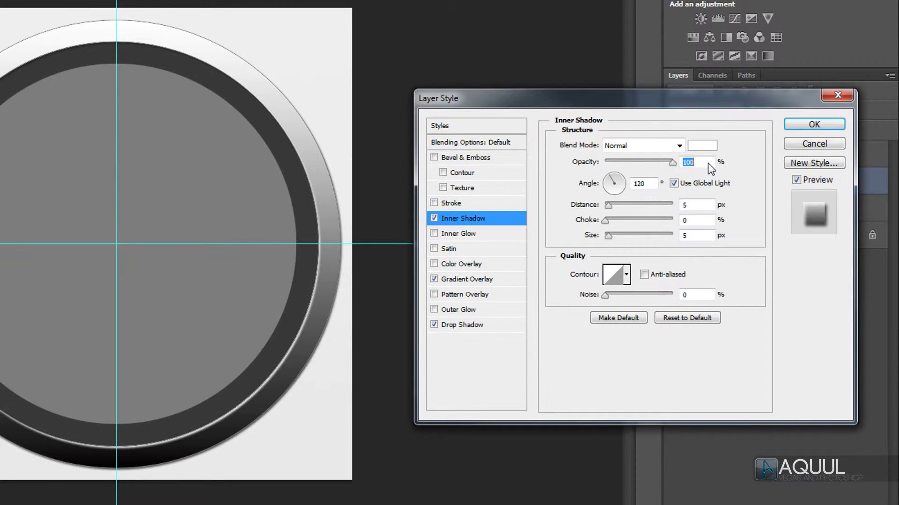
left_click(702, 205)
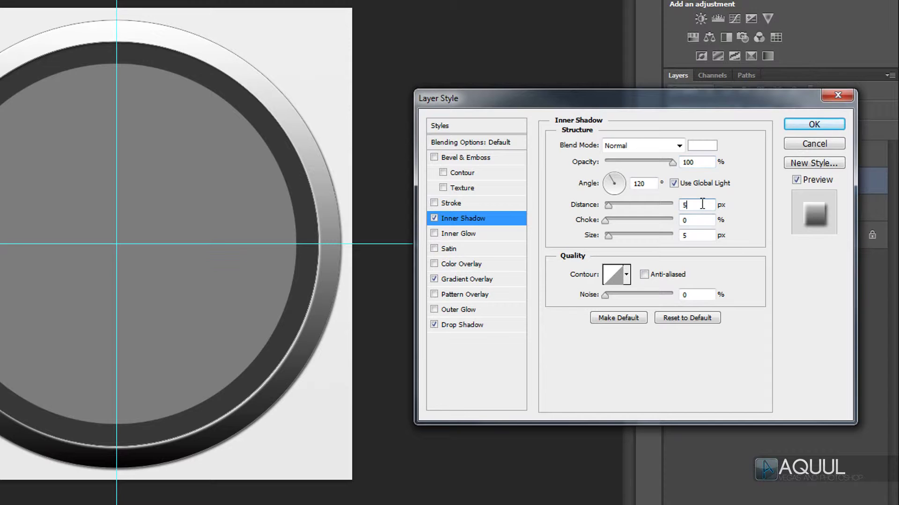
left_click(700, 233)
- Edit the ring's gradient overlay to run from light grey to #eeeeee
left_click(467, 278)
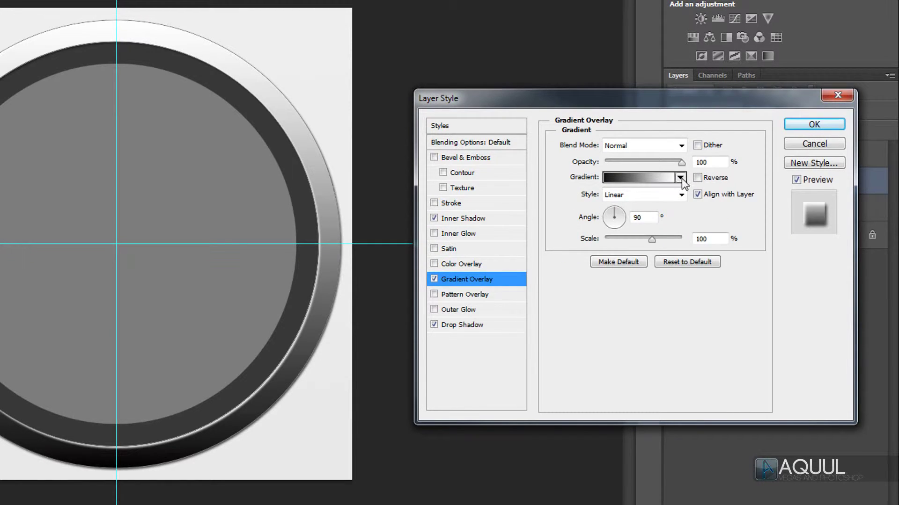
left_click(638, 184)
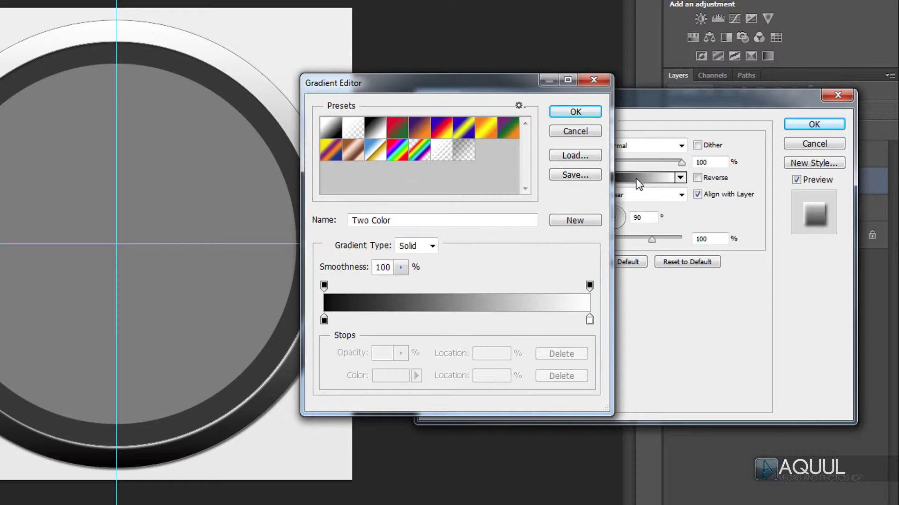
left_click(324, 320)
double_click(324, 320)
left_click_drag(319, 305, 242, 216)
left_click(569, 178)
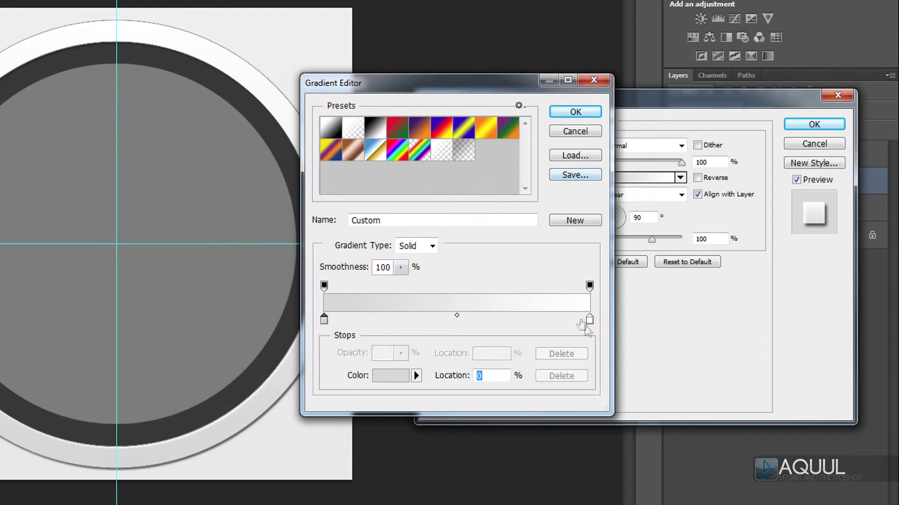
double_click(589, 321)
left_click_drag(253, 224, 243, 198)
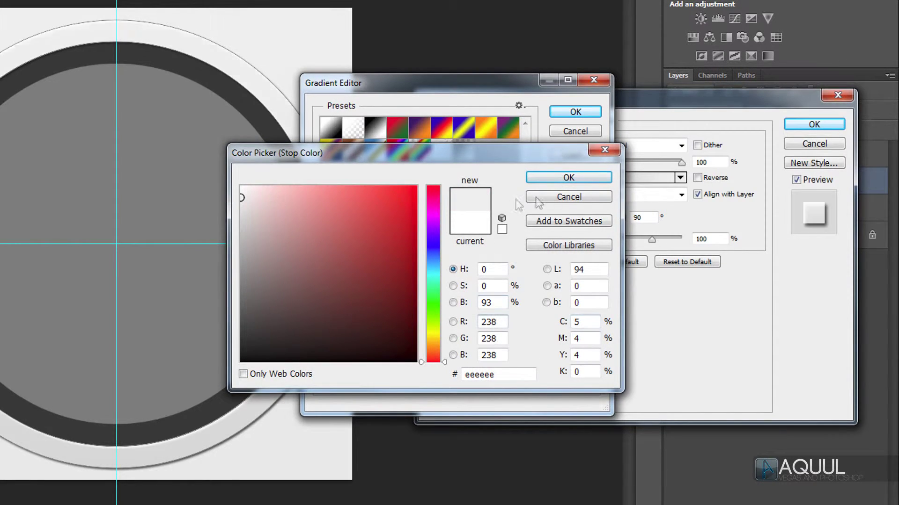
left_click(594, 180)
left_click(588, 111)
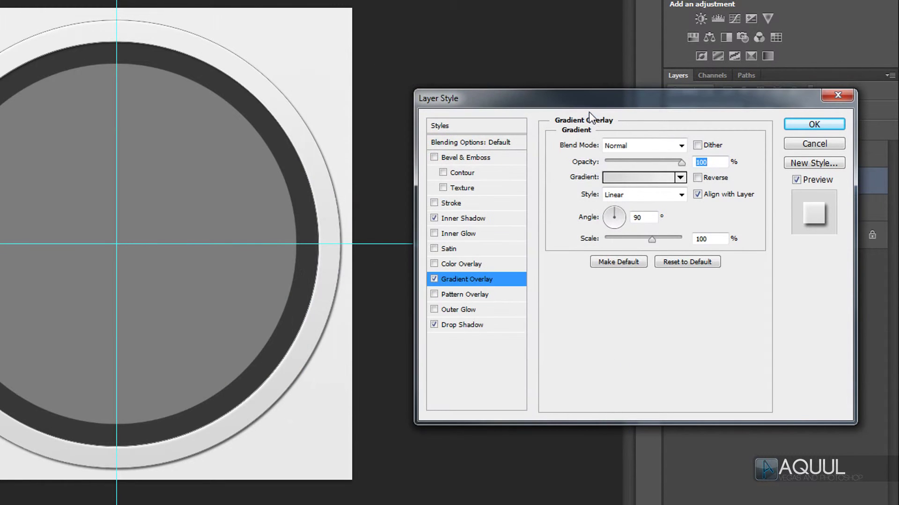
- Set the ring's drop shadow size to about 21 px and apply the layer style
left_click(462, 324)
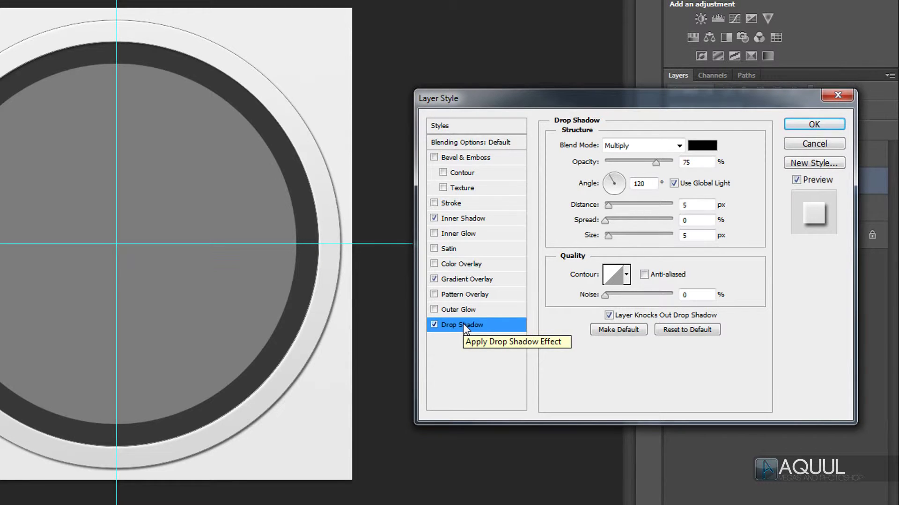
left_click_drag(607, 236, 615, 238)
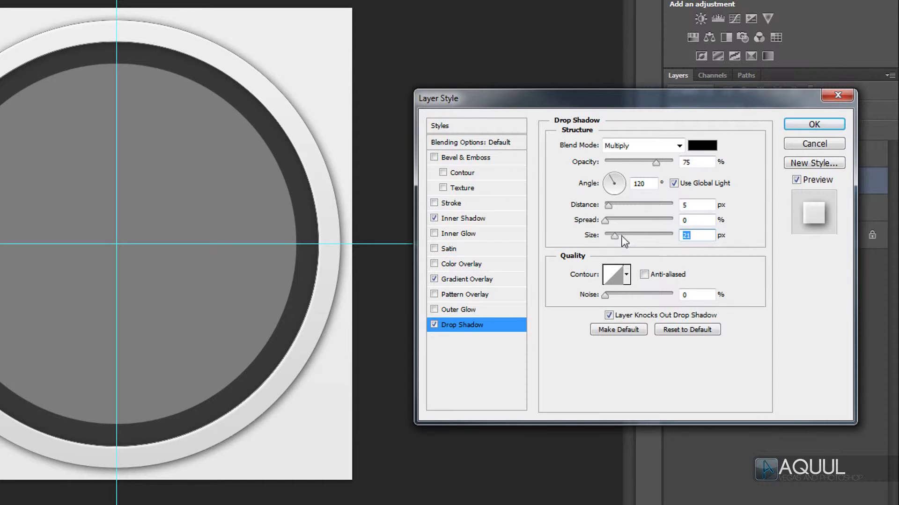
left_click(828, 120)
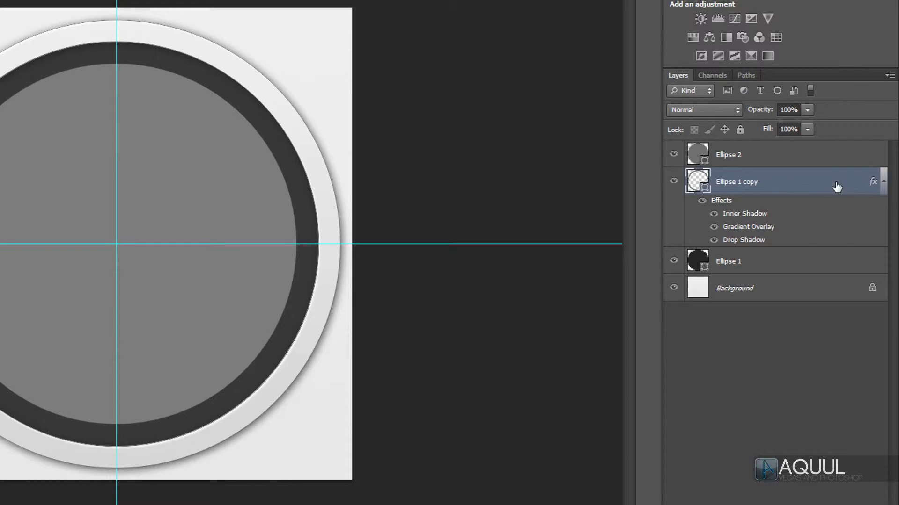
- Copy the layer style of Ellipse 1 copy and paste it onto Ellipse 2
right_click(811, 186)
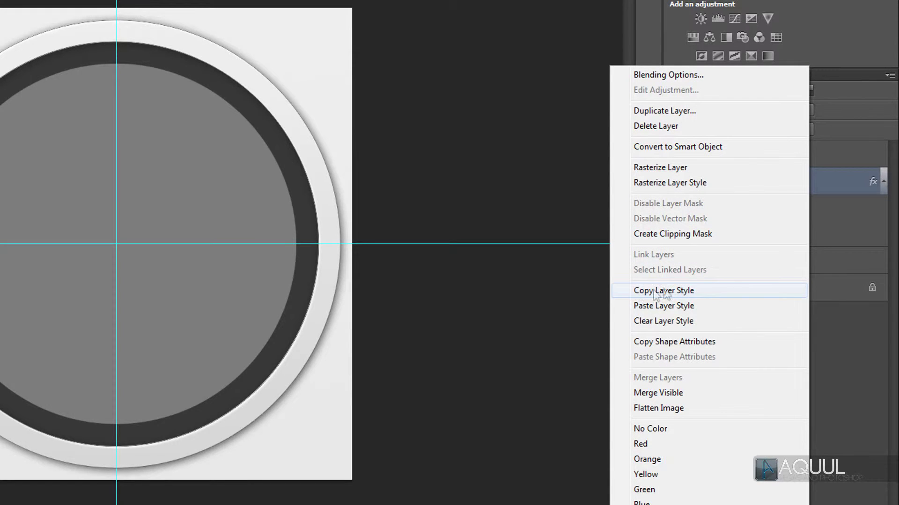
left_click(709, 290)
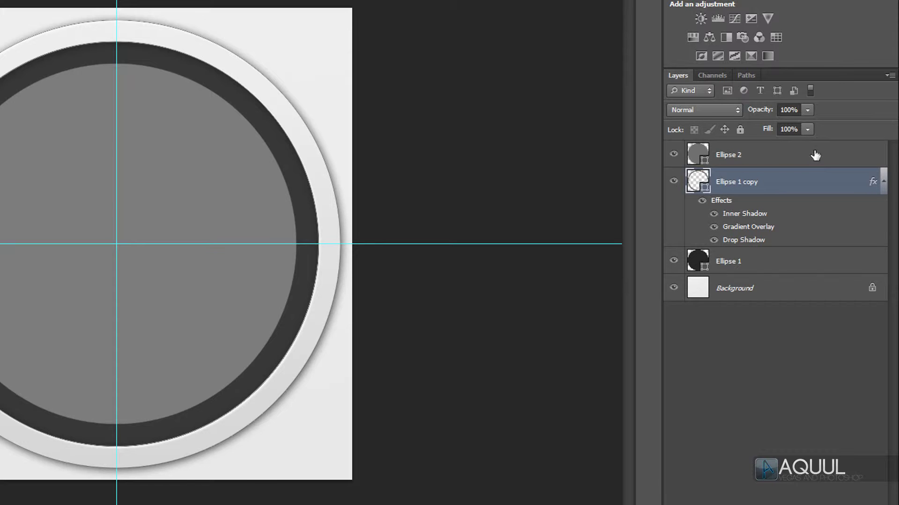
left_click(790, 154)
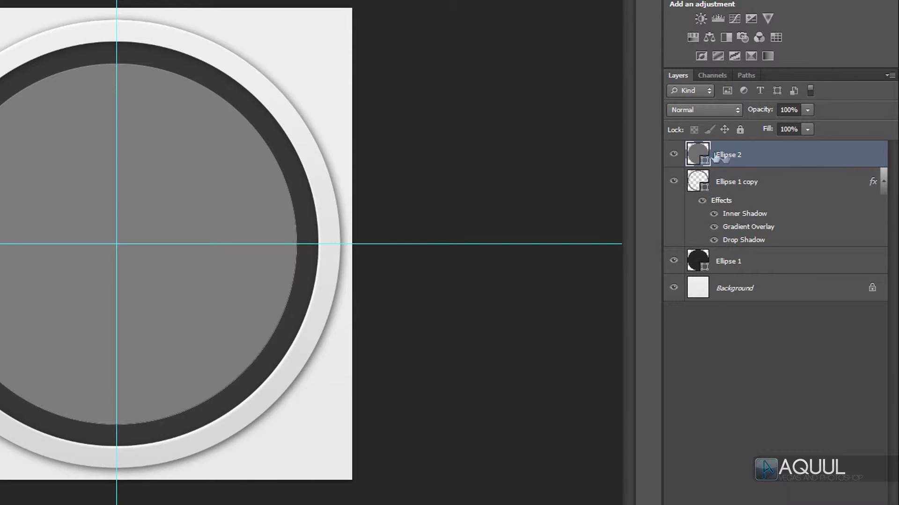
right_click(829, 154)
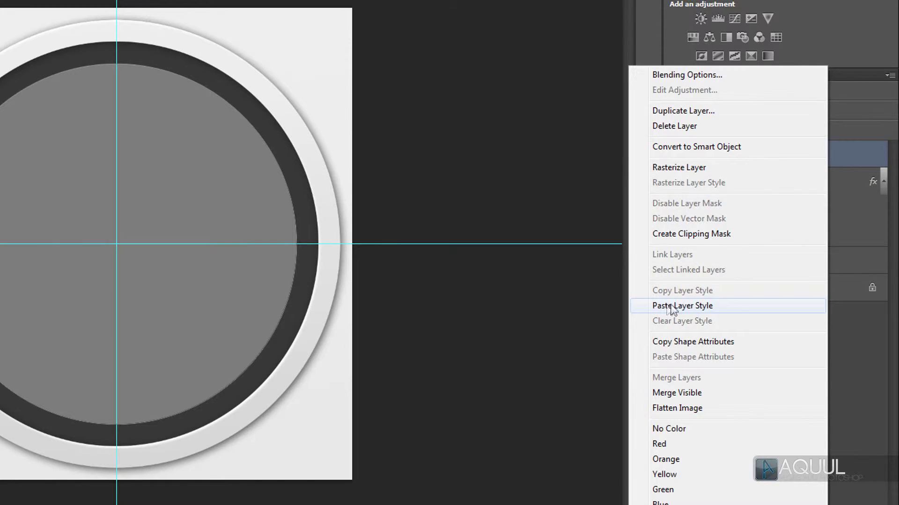
left_click(738, 306)
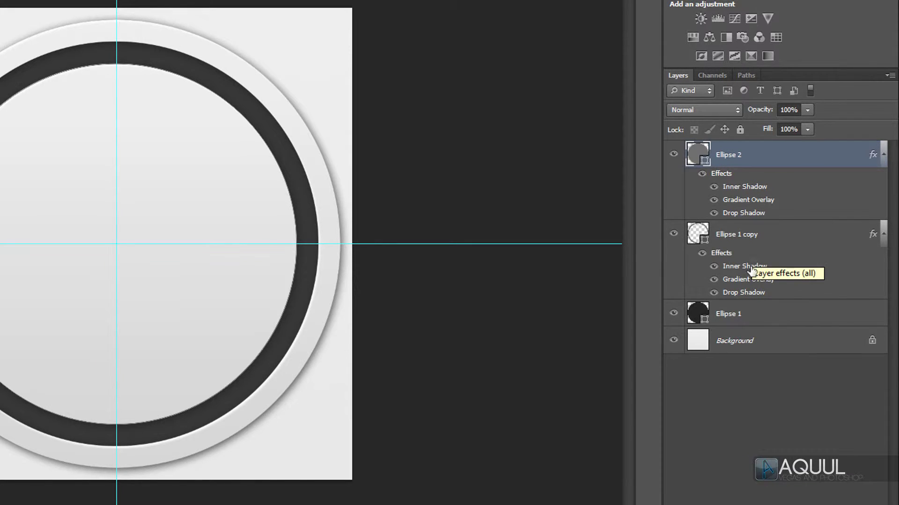
- Change the fill colour of the Ellipse 1 shape to light blue from the colour swatches
left_click(730, 314)
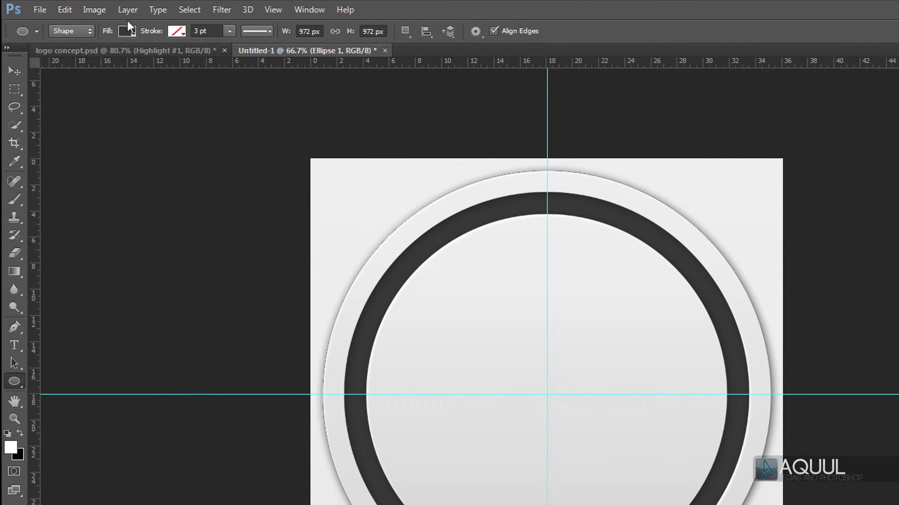
left_click(133, 32)
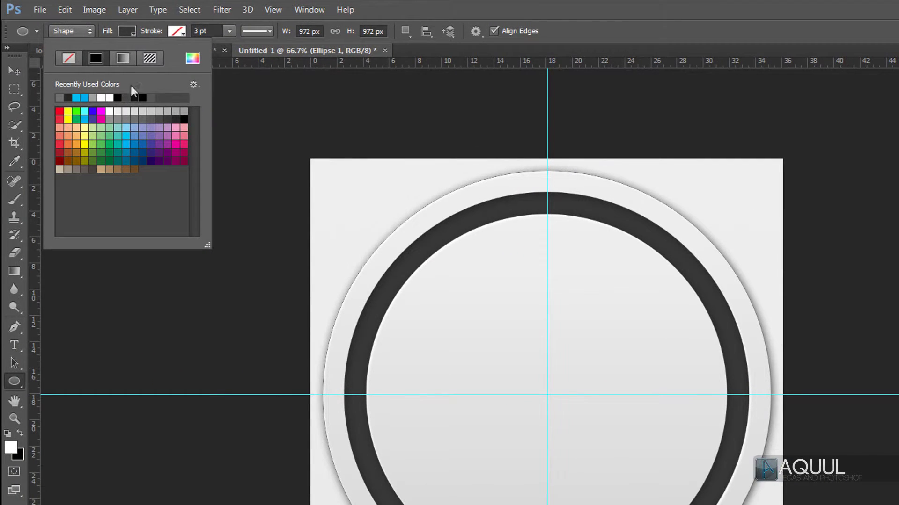
left_click(126, 139)
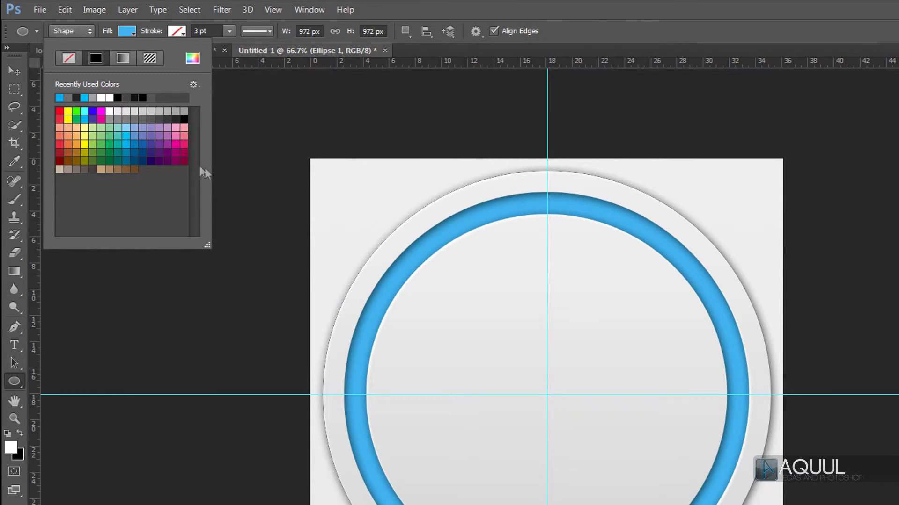
- Try a magenta fill on Ellipse 1 and return it to the light blue swatch
left_click(177, 144)
left_click(159, 172)
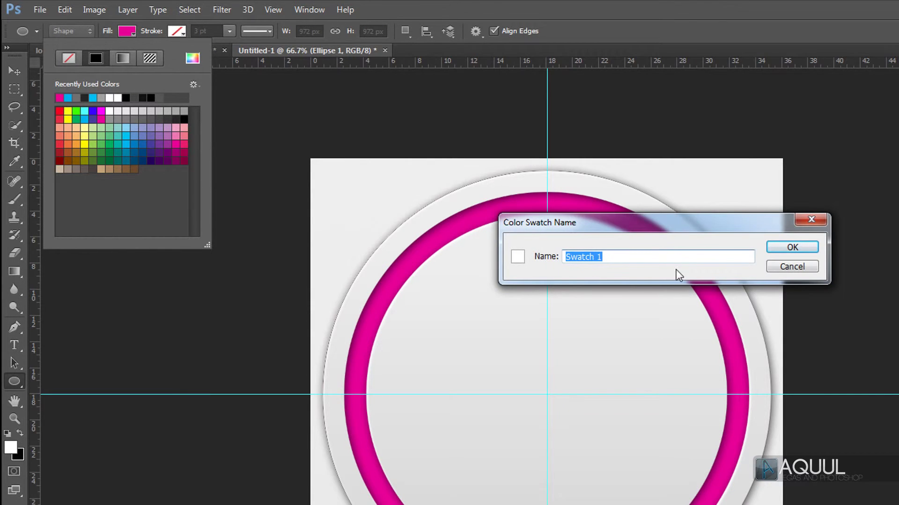
left_click(797, 268)
left_click(127, 144)
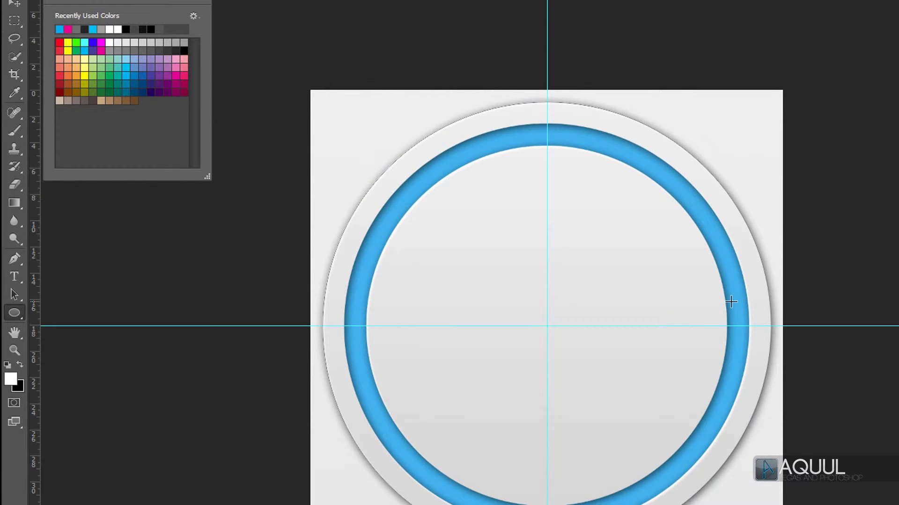
- Enter the text D3 over the upper part of the logo with the Horizontal Type Mask tool
left_click(17, 281)
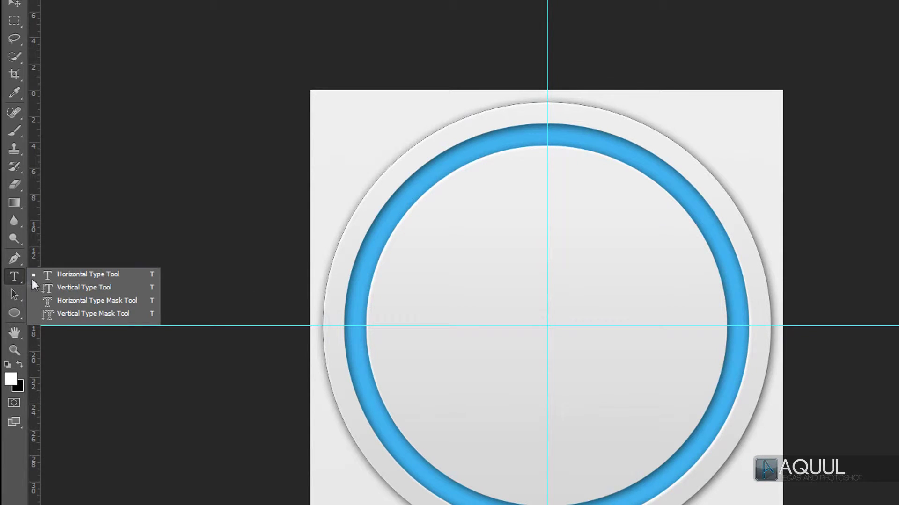
left_click(132, 298)
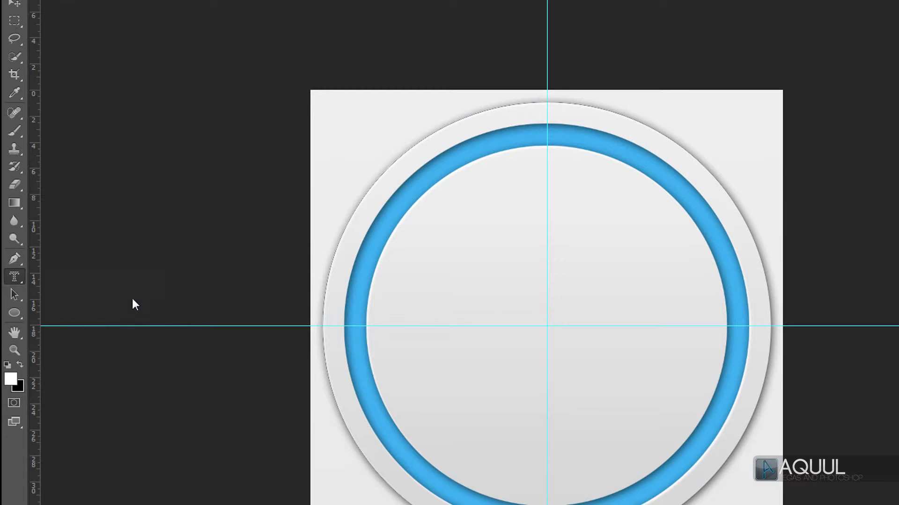
left_click(324, 214)
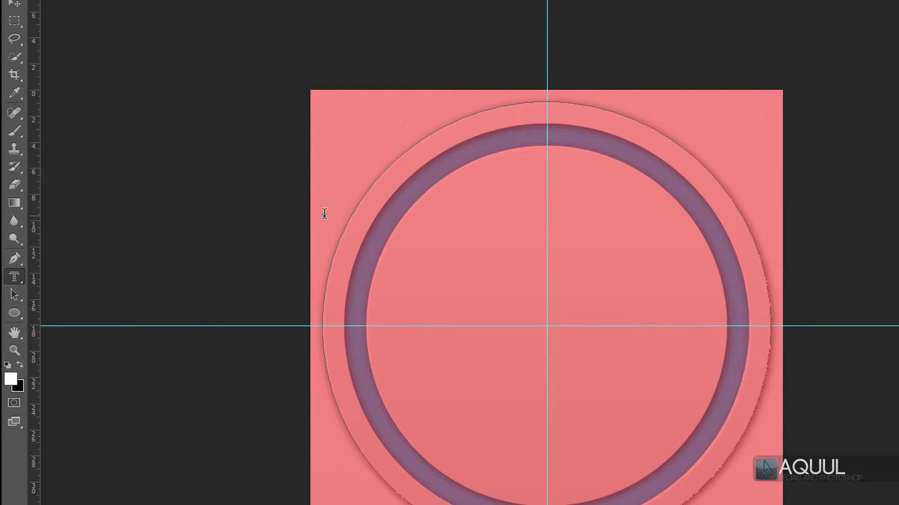
type("D3")
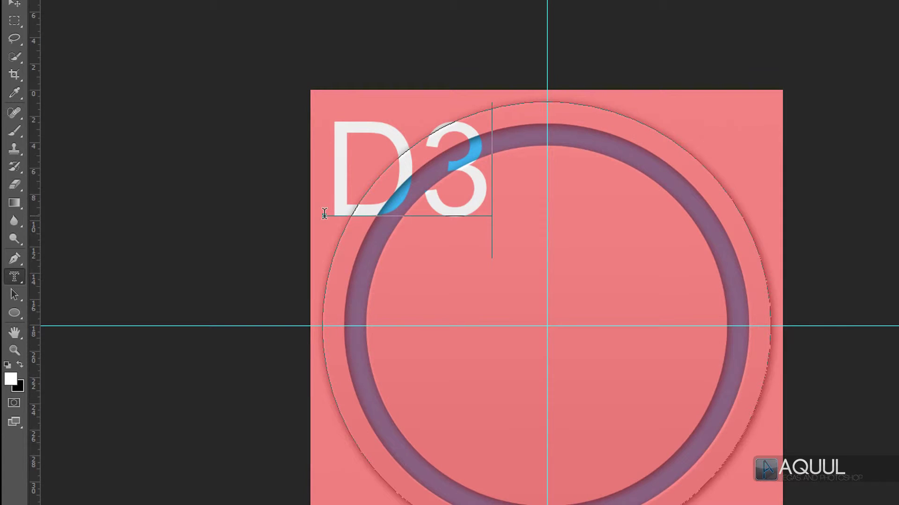
- Set the D3 mask text to the Dodger Condensed font at 463 pt
double_click(388, 192)
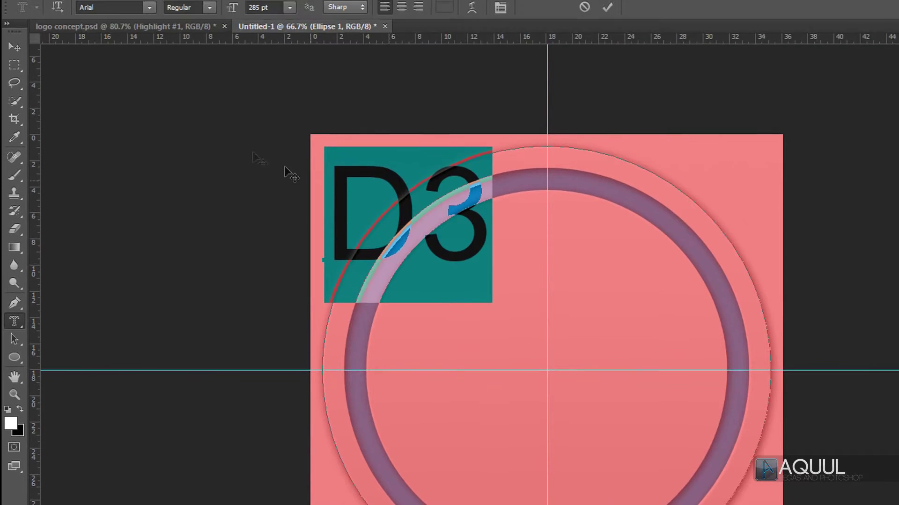
left_click(116, 8)
type("Dodger Condens...")
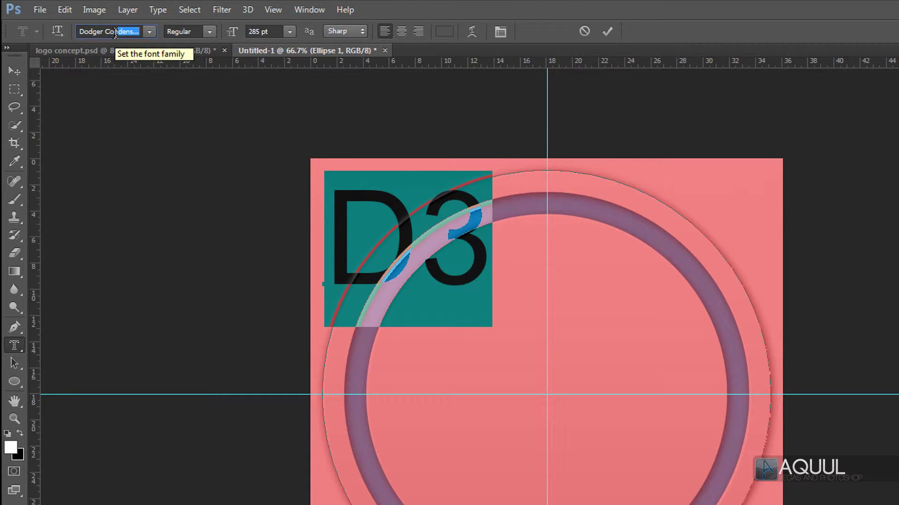
key("Return")
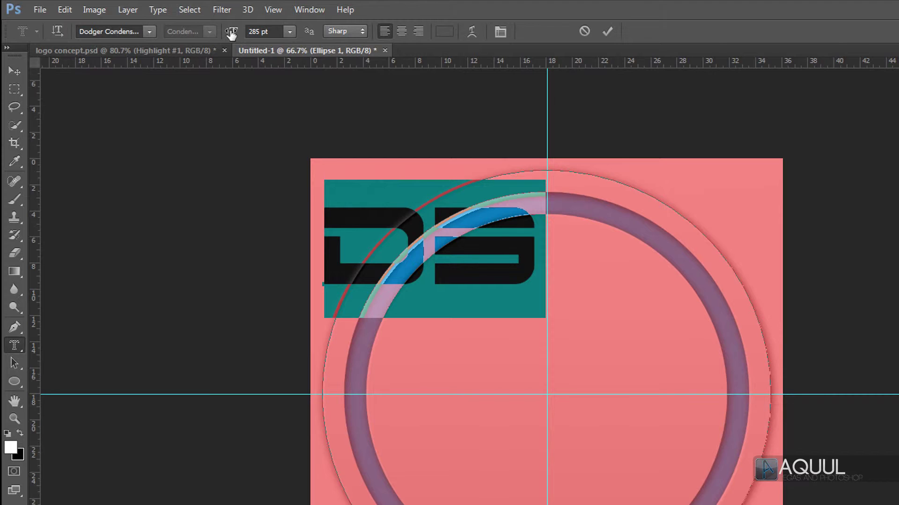
left_click_drag(231, 34, 355, 34)
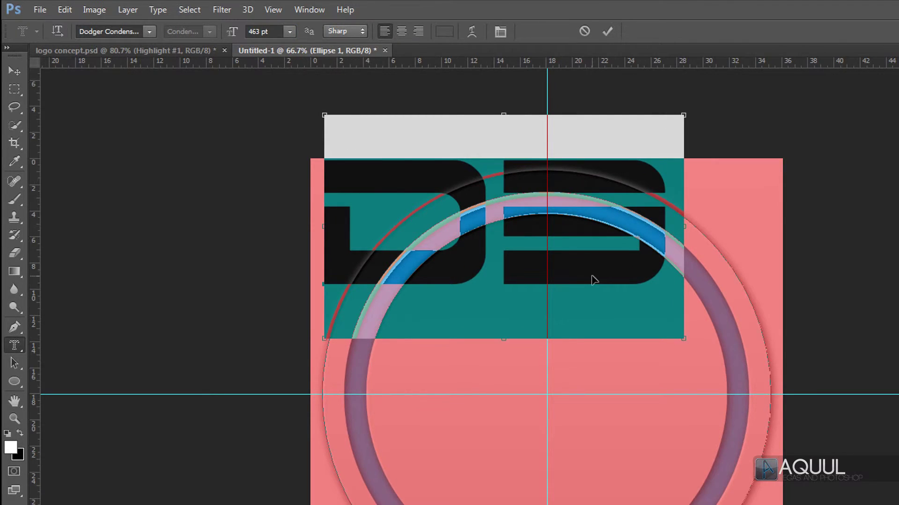
- Centre the D3 mask text on the guides and enlarge it until the letters span the inner circle
left_click_drag(613, 284, 660, 414)
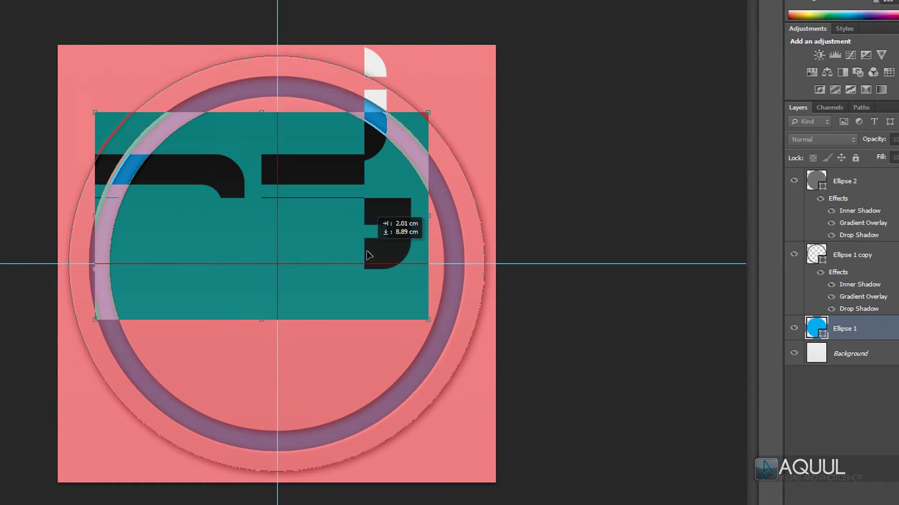
left_click_drag(380, 281, 386, 304)
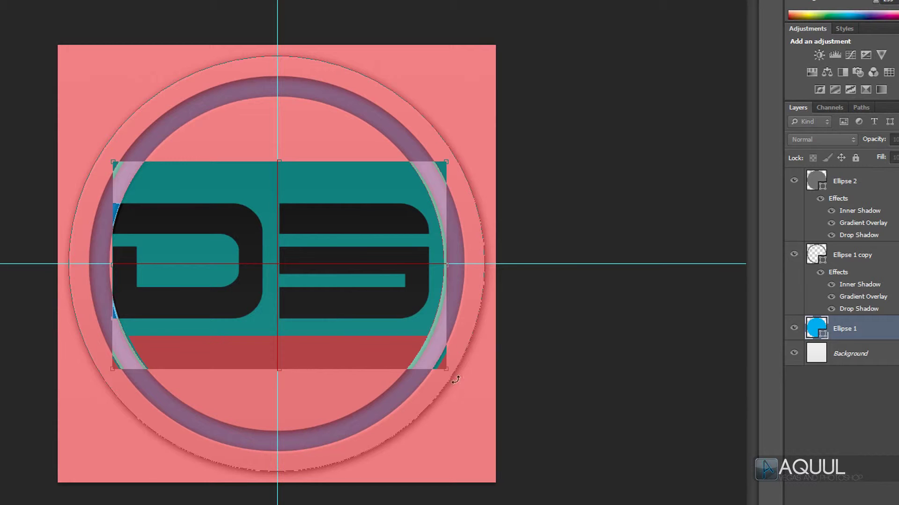
left_click_drag(448, 373, 469, 383)
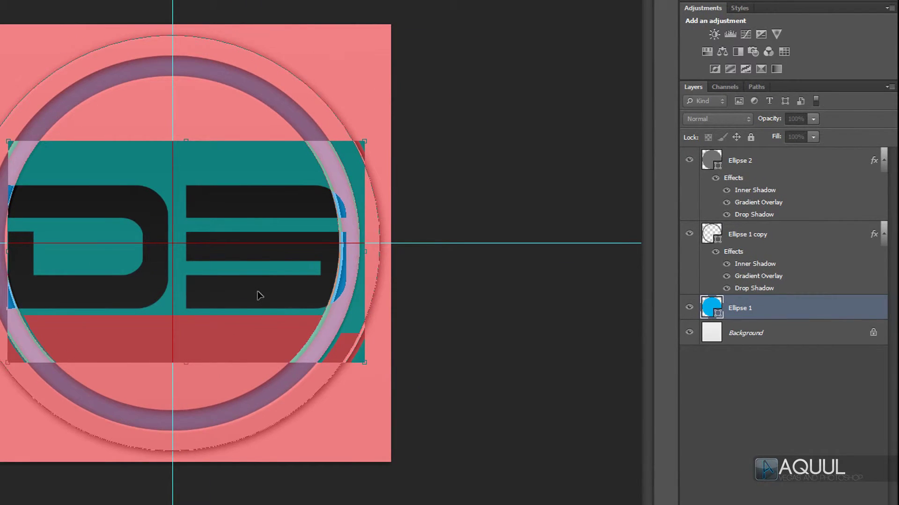
left_click_drag(260, 295, 256, 297)
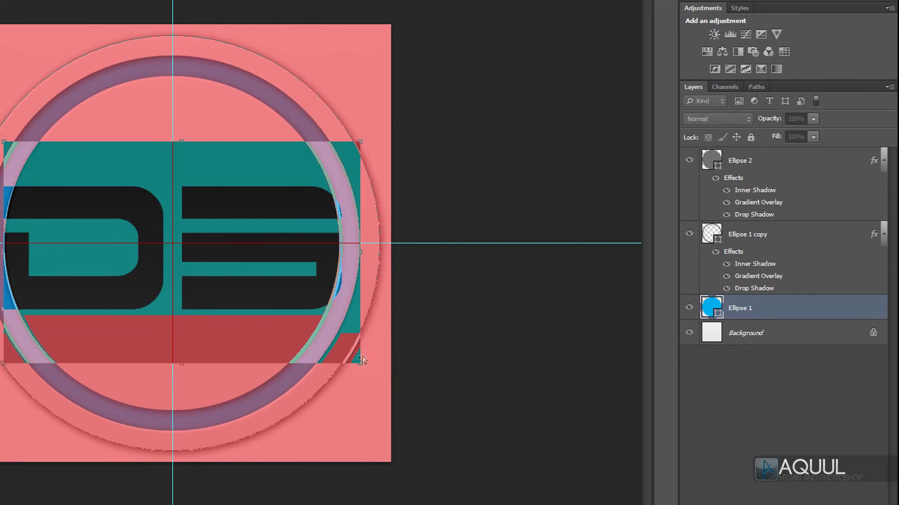
left_click_drag(363, 365, 370, 372)
- Commit the D3 type mask and use its selection as a layer mask that cuts the letters out of Ellipse 2
key("Return")
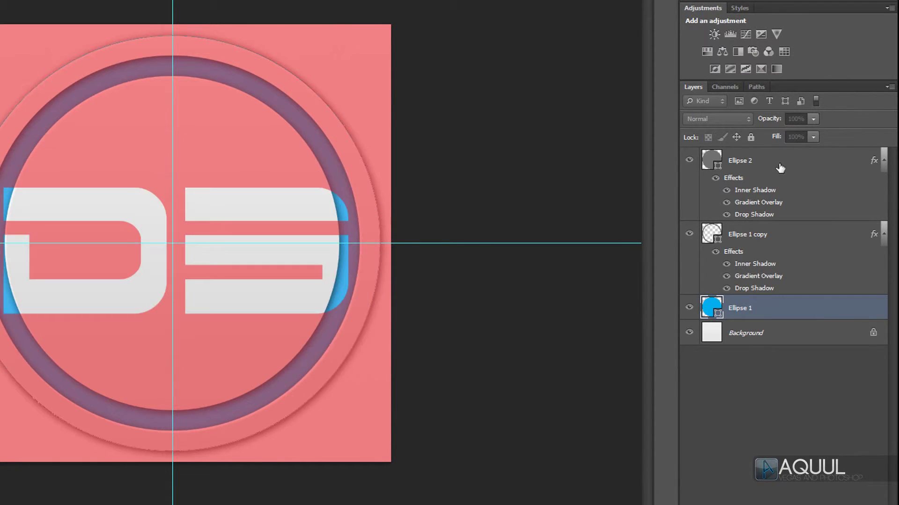
left_click(779, 163)
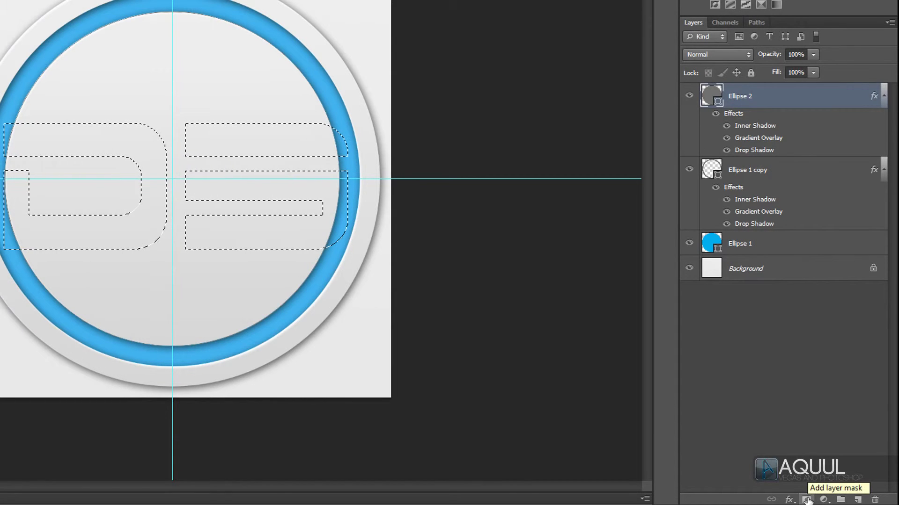
left_click(806, 500)
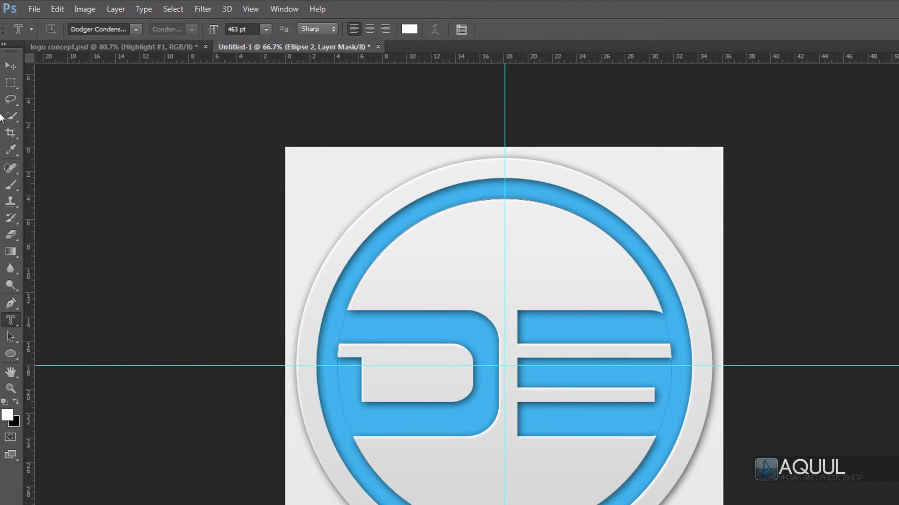
- Shift the masked D3 cut-out with the Move tool so the gap between the letters is centred on the vertical guide
left_click(10, 66)
key("f")
key("f")
left_click_drag(585, 294, 572, 299)
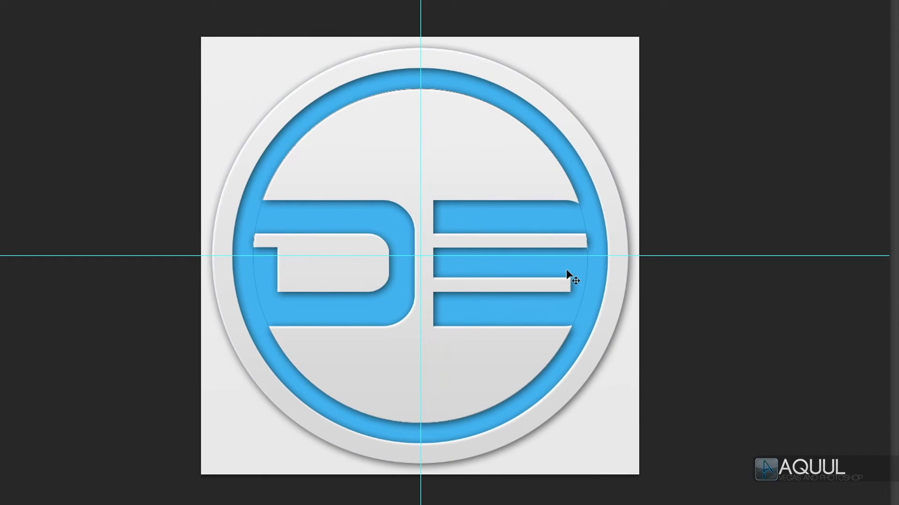
left_click_drag(552, 271, 563, 271)
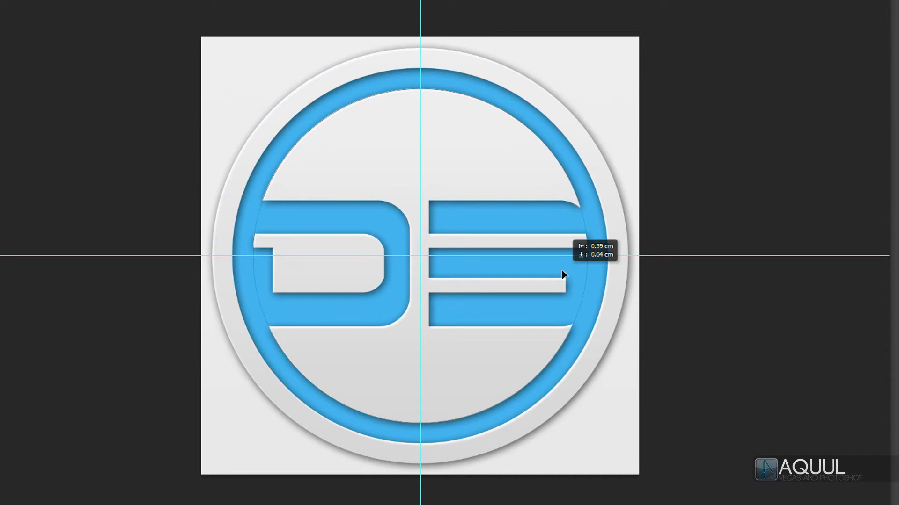
left_click_drag(563, 272, 563, 271)
key("Right")
key("Right")
key("Right")
key("Right")
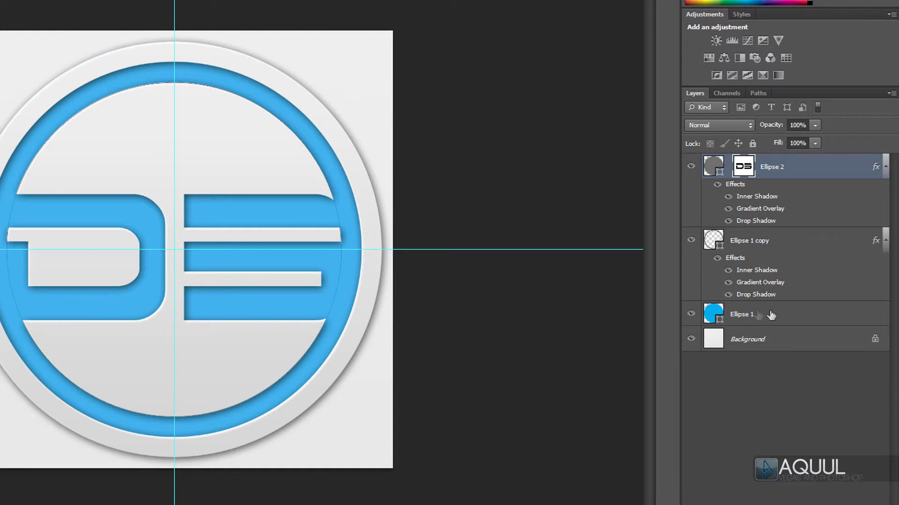
- Load the outline of Ellipse 1 as a selection and create a new layer directly above Ellipse 1
left_click(714, 313, "ctrl")
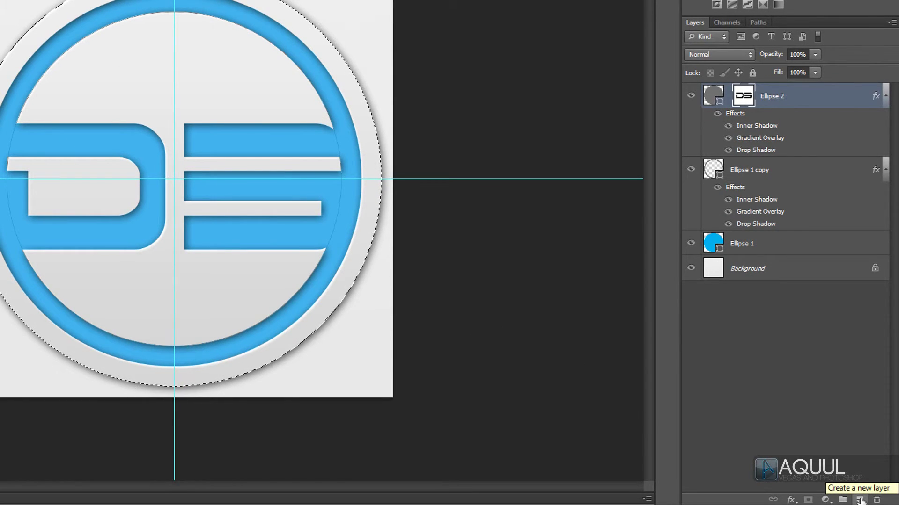
left_click(860, 500)
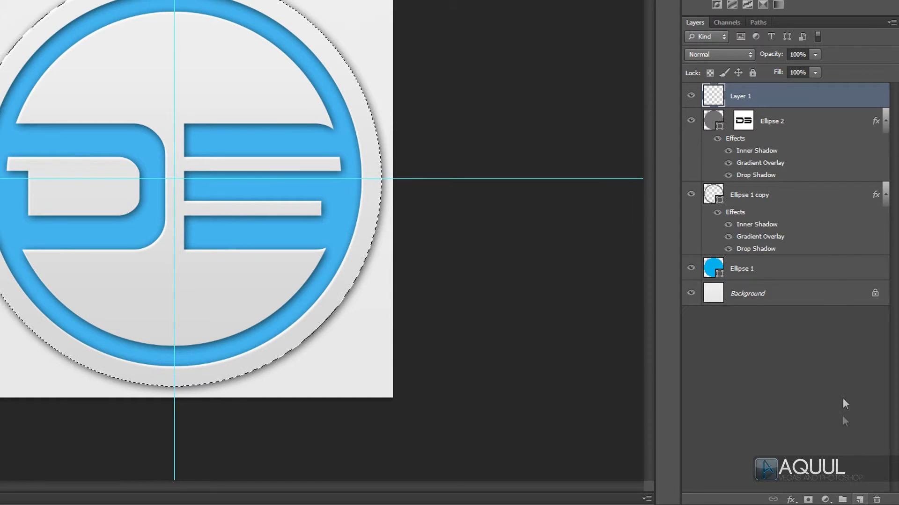
left_click_drag(830, 95, 825, 236)
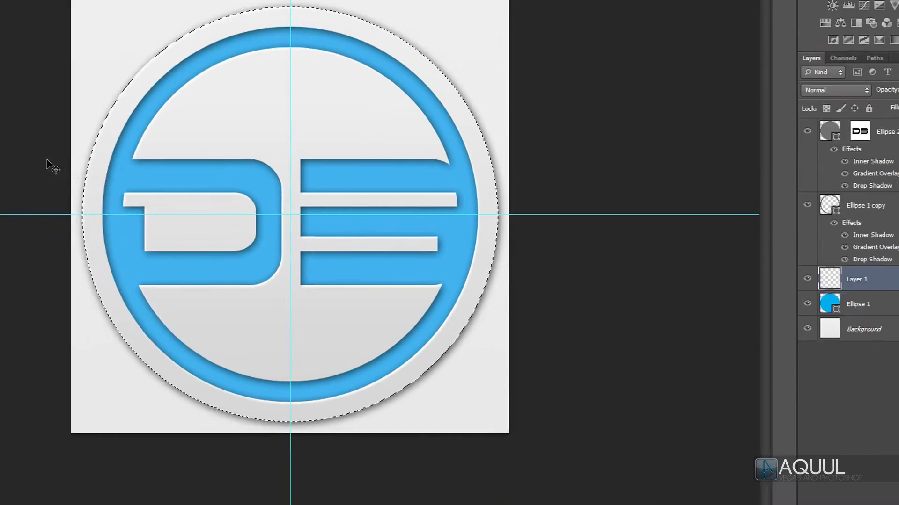
- Paint a soft white highlight over the circle's lower-right area on Layer 1 with a Brush of about 657 px
right_click(10, 97)
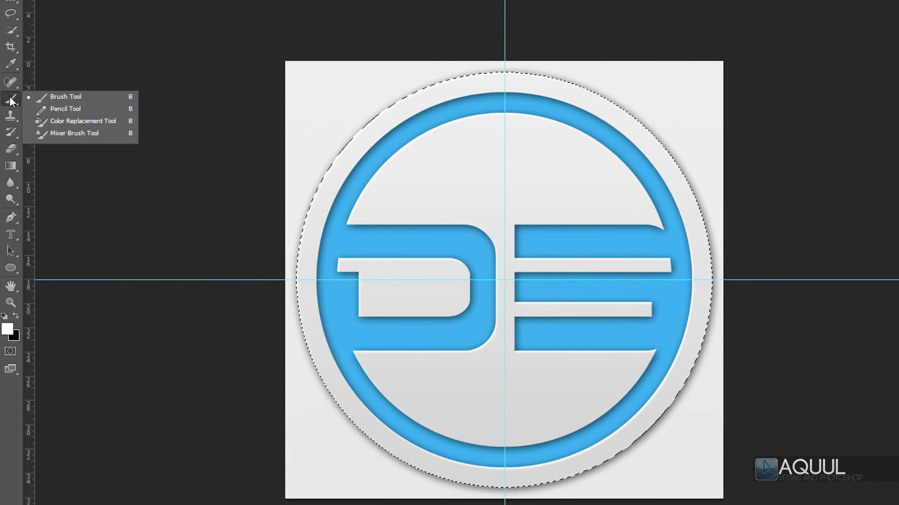
left_click(85, 97)
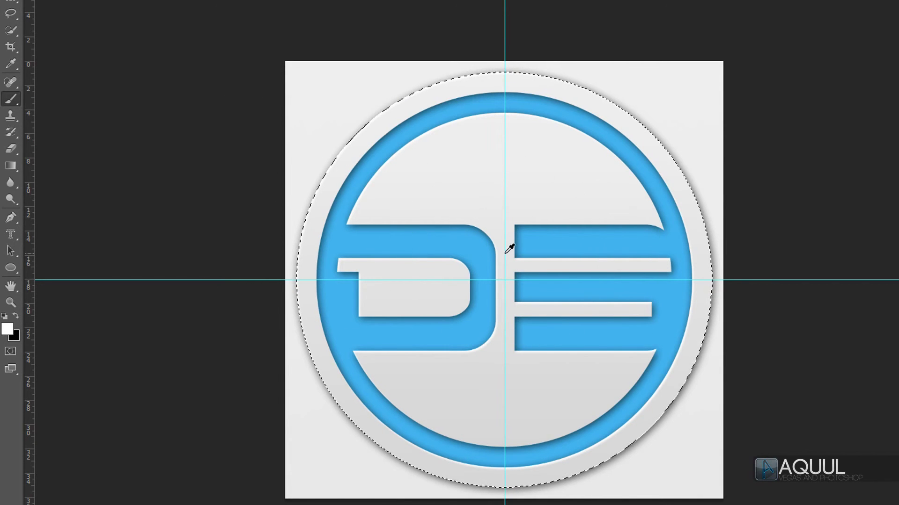
mouse_move(497, 251)
left_mouse_down()
mouse_move(492, 257)
mouse_move(707, 250)
mouse_move(572, 258)
mouse_move(416, 241)
mouse_move(521, 241)
mouse_move(470, 240)
mouse_move(487, 240)
mouse_move(500, 149)
mouse_move(484, 503)
mouse_move(504, 164)
left_mouse_up()
mouse_move(498, 167)
left_mouse_down()
mouse_move(467, 182)
mouse_move(505, 174)
left_mouse_up()
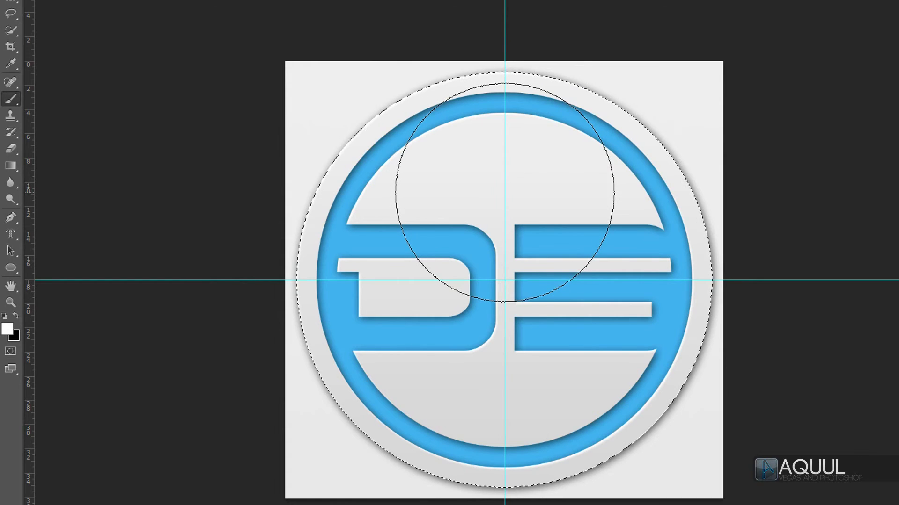
left_click(8, 329)
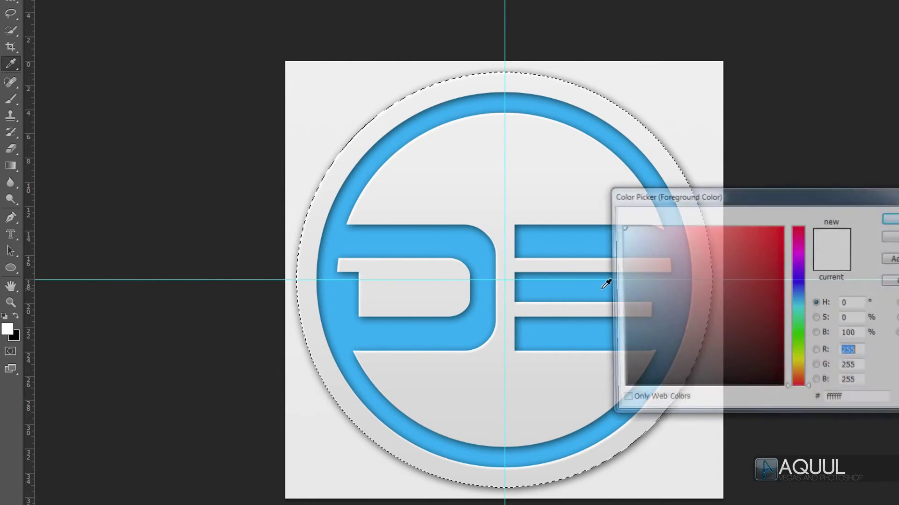
key("Return")
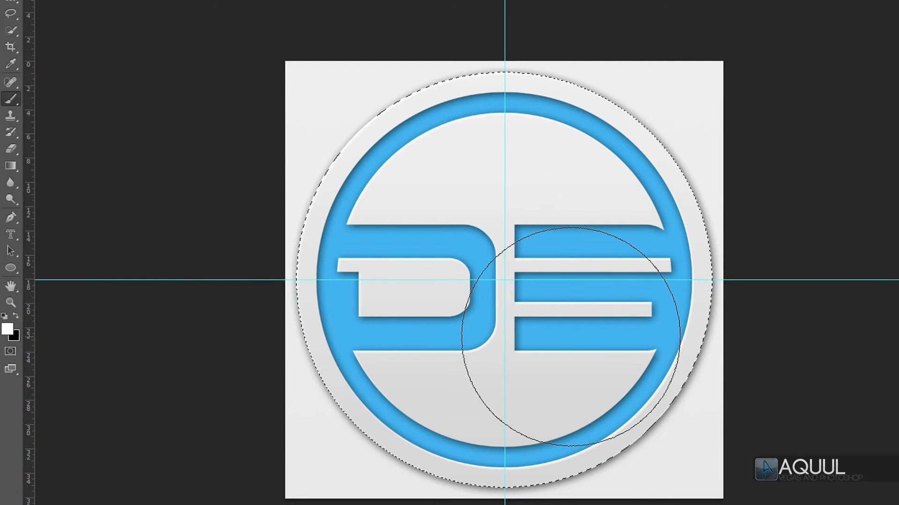
left_click(570, 337)
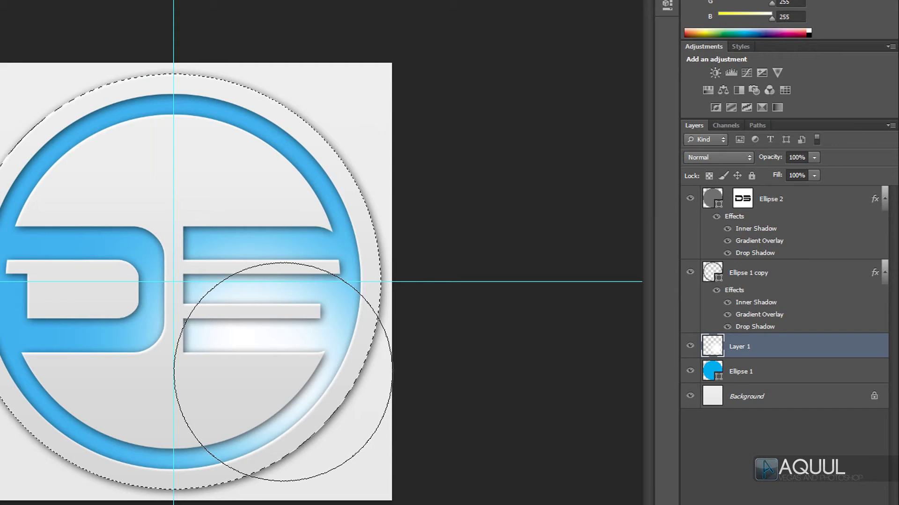
- Set the highlight on Layer 1 to Overlay blending at 67% opacity
left_click(730, 156)
left_click(720, 324)
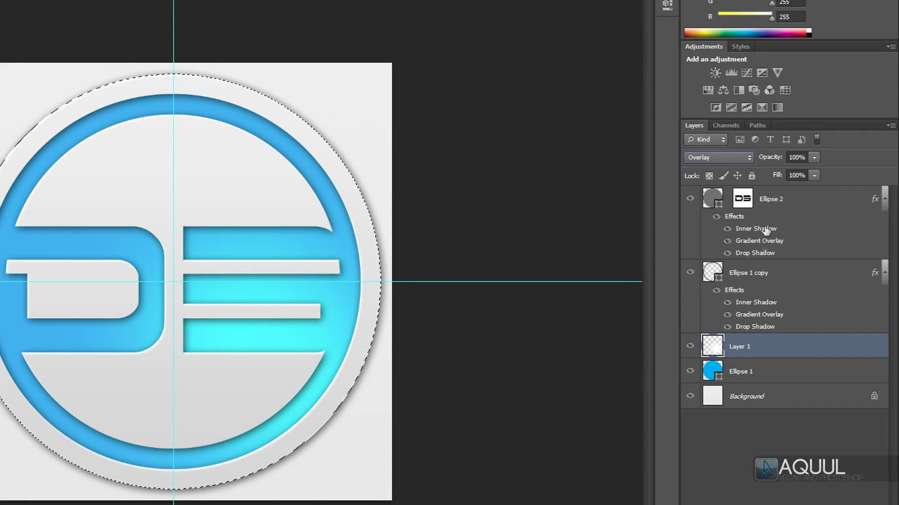
left_click_drag(772, 158, 762, 162)
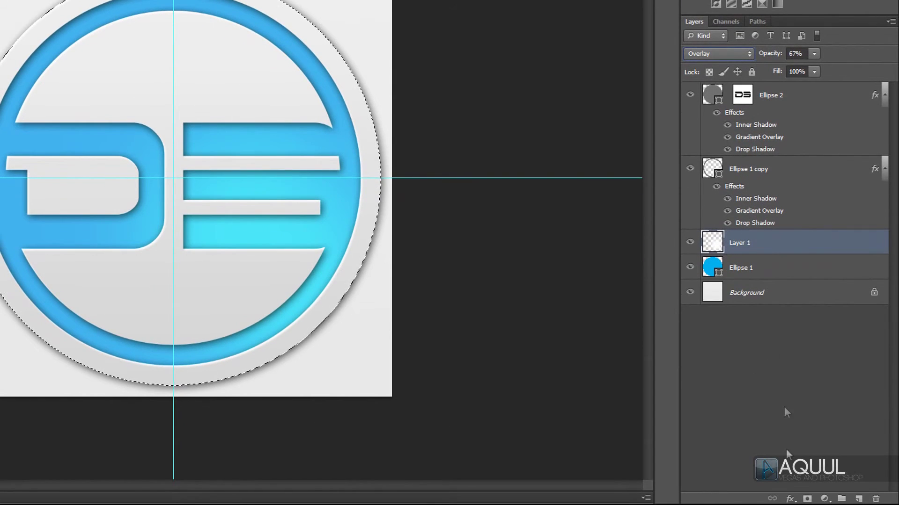
- Add a new layer at the top of the stack and subtract everything below the horizontal guide from the circular selection
left_click(859, 499)
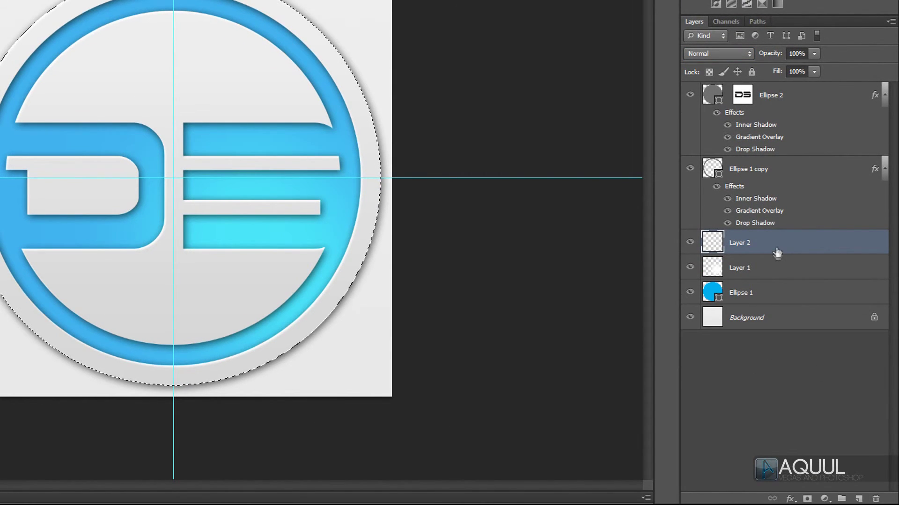
left_click_drag(777, 248, 789, 96)
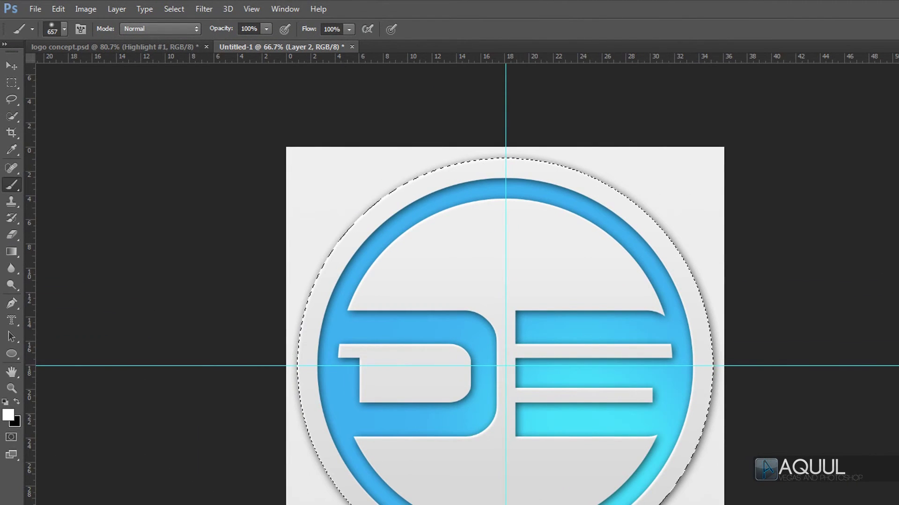
left_click(12, 83)
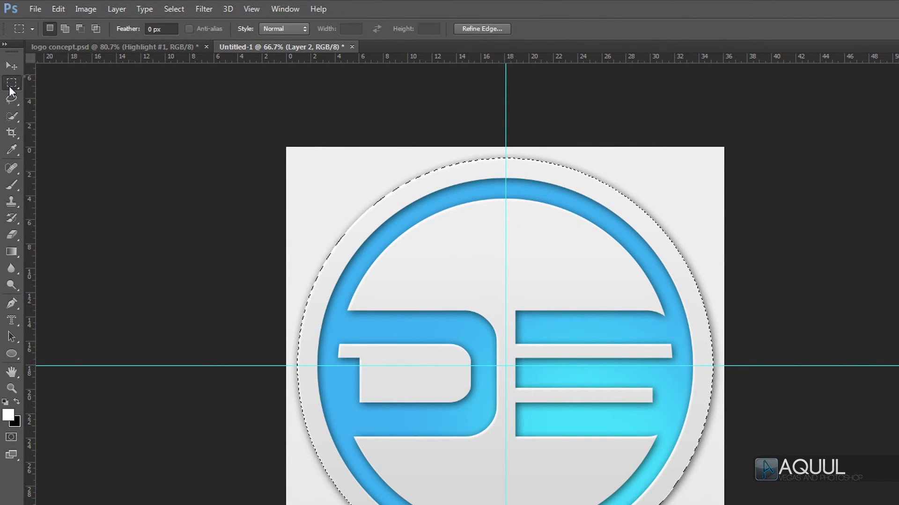
left_click(90, 83)
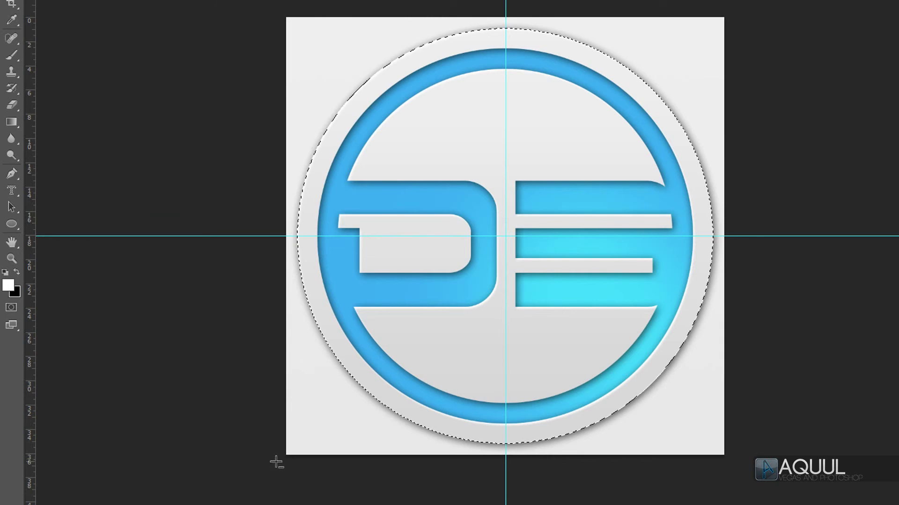
left_click_drag(298, 452, 744, 238)
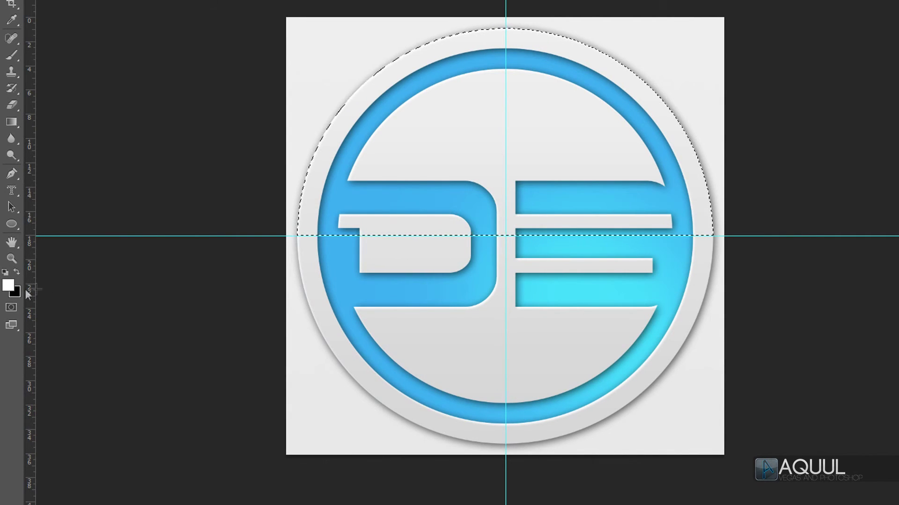
- Fill the half-circle selection on Layer 2 with white (ffffff)
left_click(8, 285)
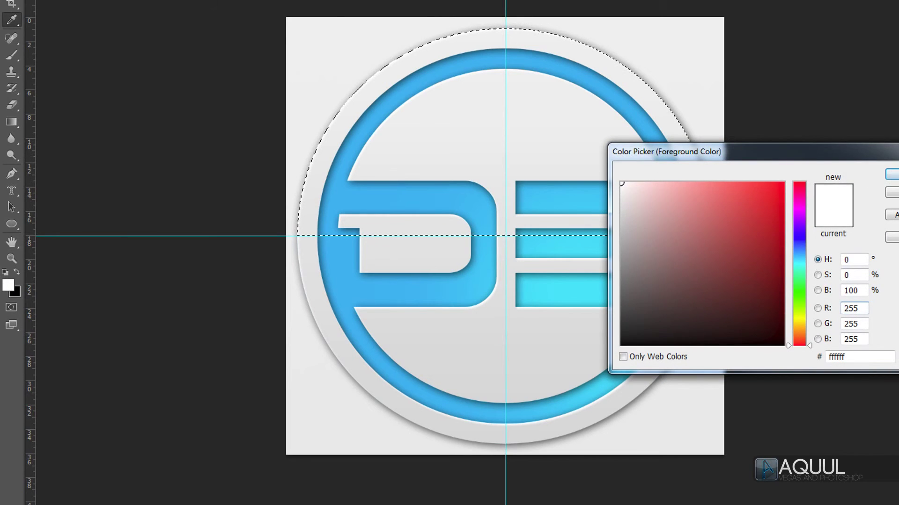
left_click(891, 175)
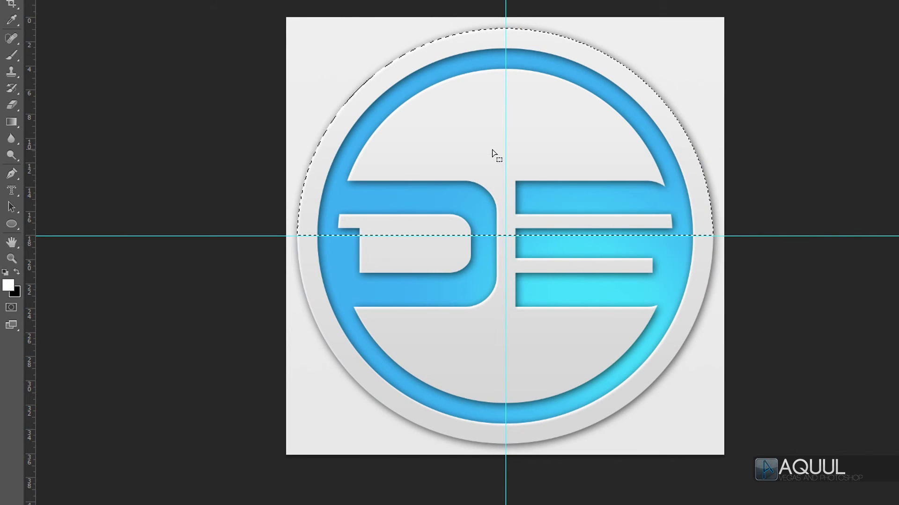
key("alt+BackSpace")
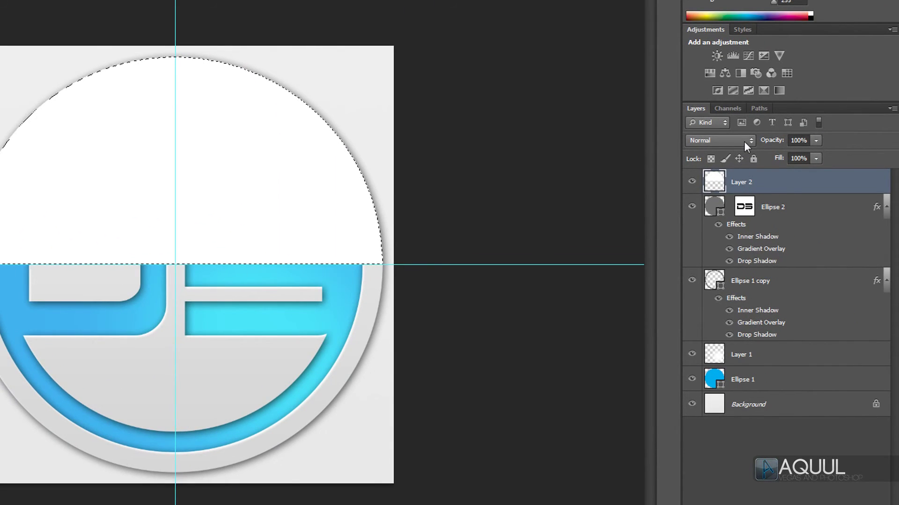
- Set Layer 2 to Screen blending at 20% opacity for a glossy upper half
left_click(743, 142)
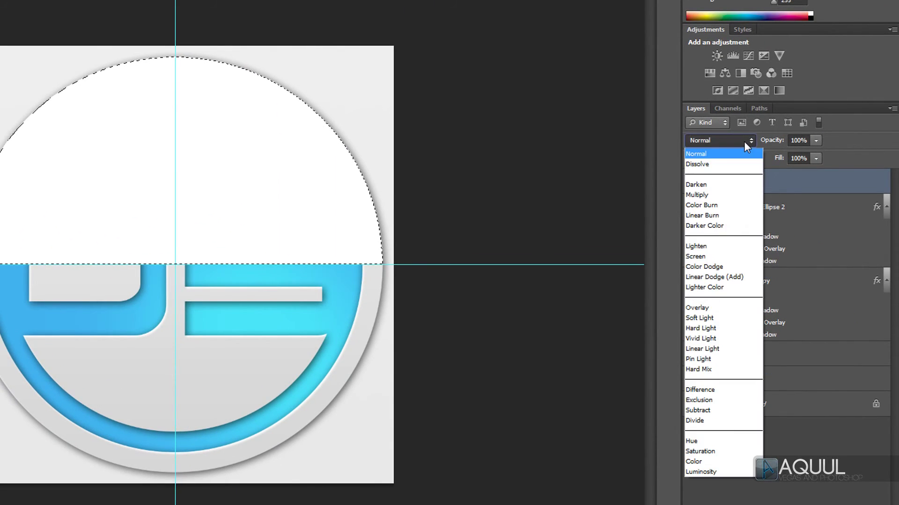
left_click(730, 256)
left_click_drag(778, 141, 725, 158)
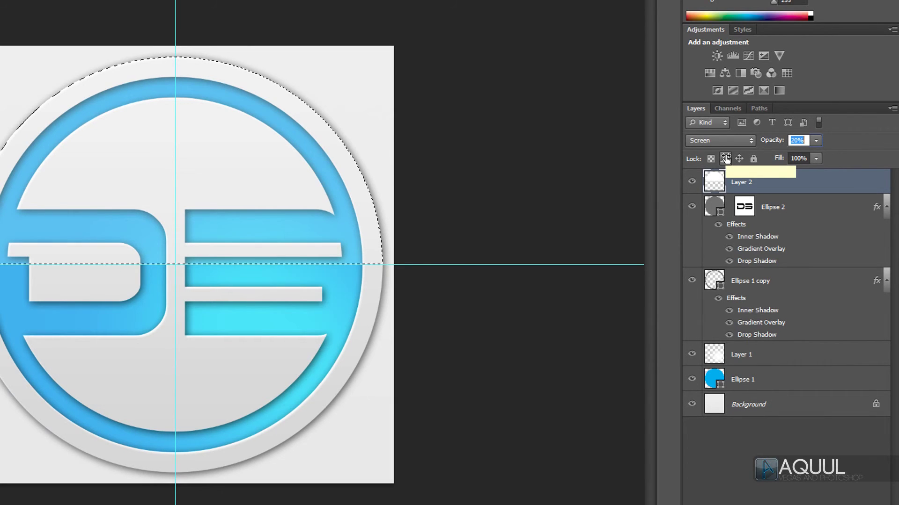
- Open the fill colour of Ellipse 1 for editing
left_click(715, 382)
double_click(715, 381)
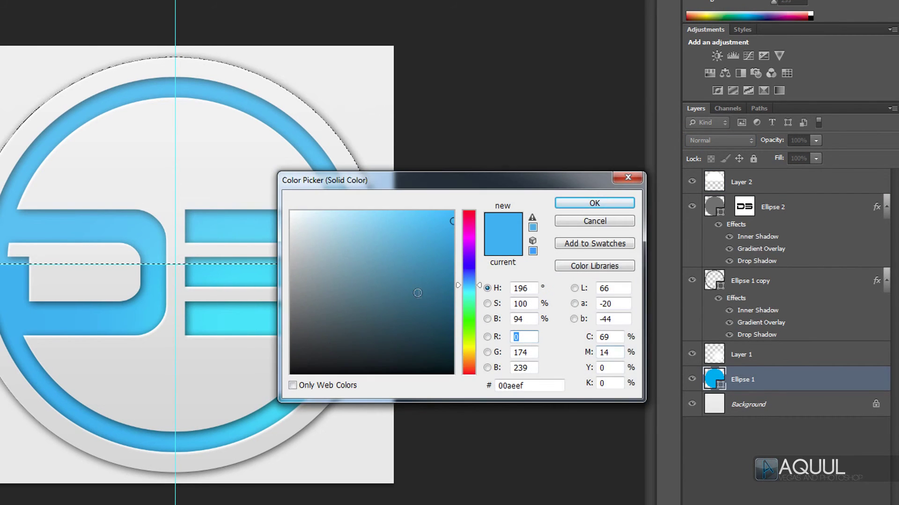
- Try out green, pink and orange fill colours on Ellipse 1
left_click_drag(467, 302, 467, 312)
left_click(395, 292)
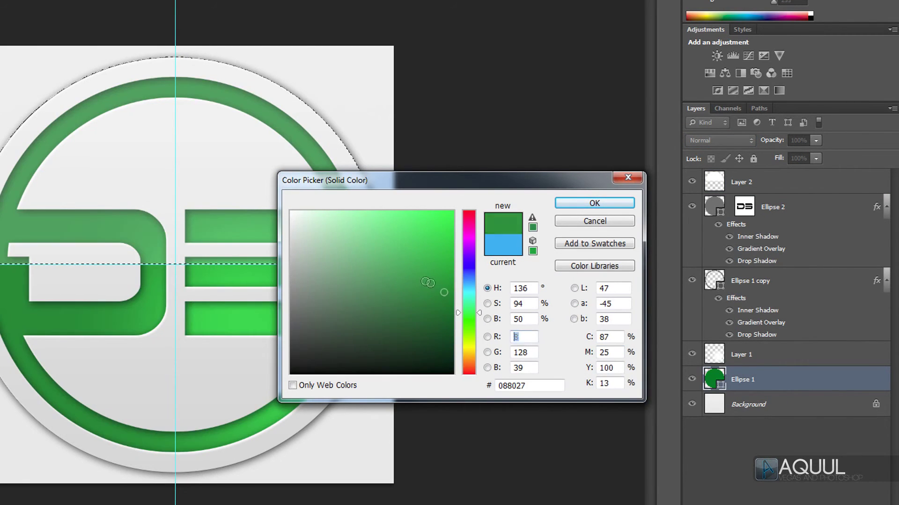
left_click(392, 257)
left_click(375, 285)
left_click(469, 223)
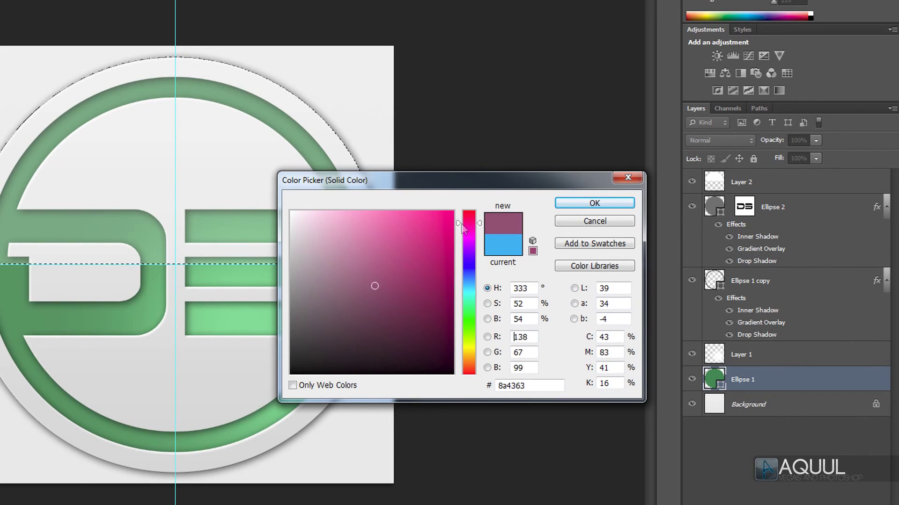
left_click(454, 241)
left_click(452, 214)
left_click(469, 327)
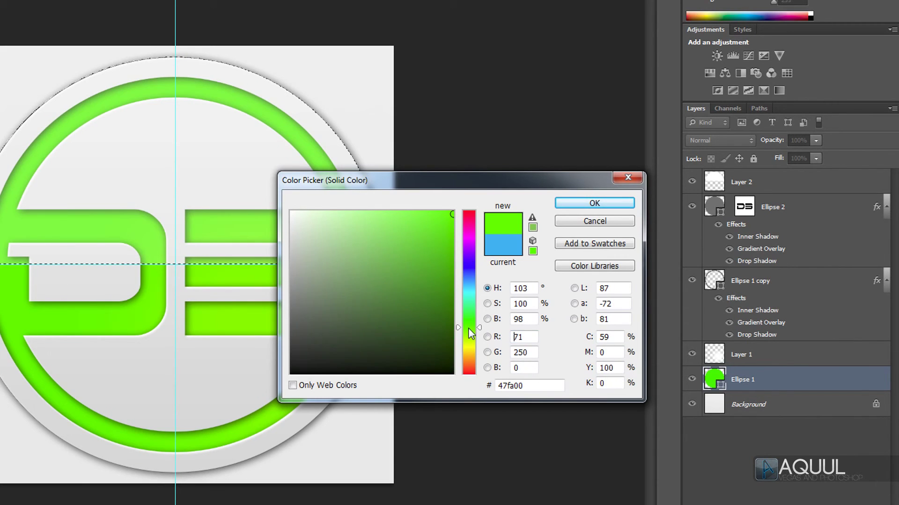
left_click_drag(470, 341, 468, 361)
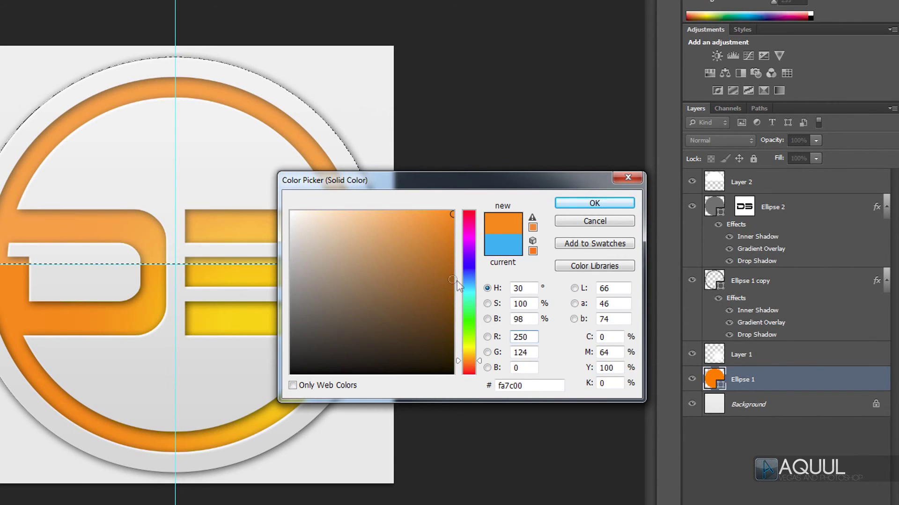
- Set the fill colour of Ellipse 1 to light blue 0bbbf4
left_click_drag(473, 300, 473, 276)
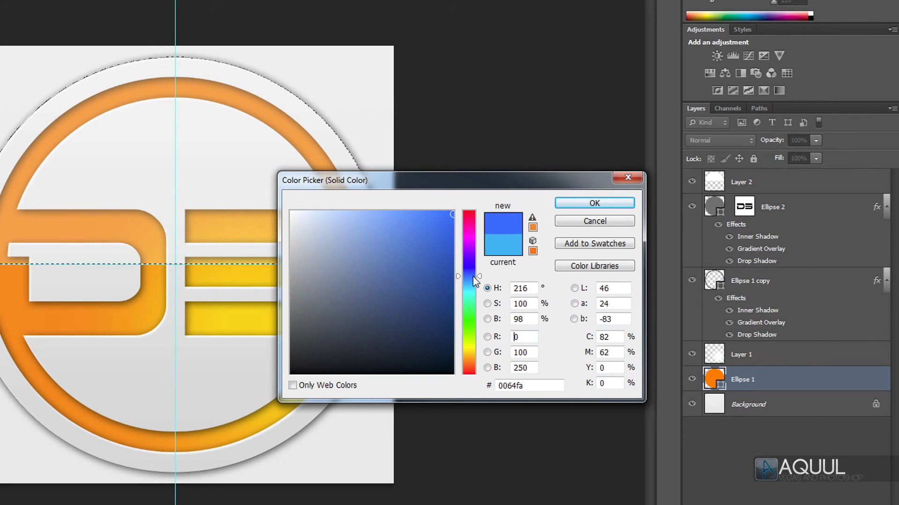
left_click(439, 240)
left_click(464, 286)
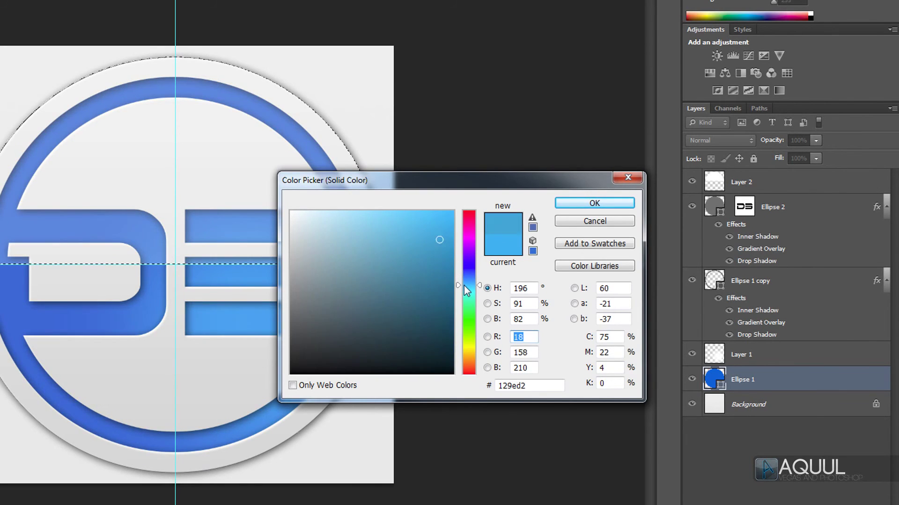
left_click_drag(441, 237, 445, 218)
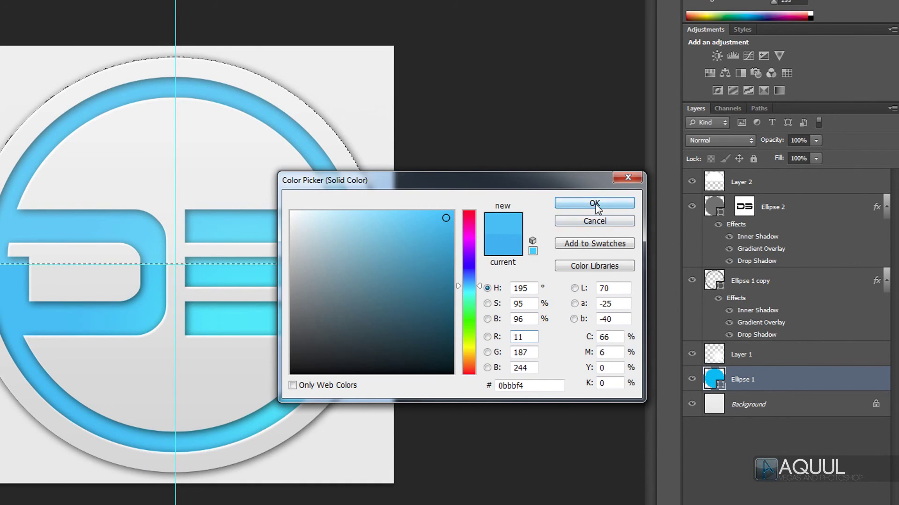
left_click(594, 203)
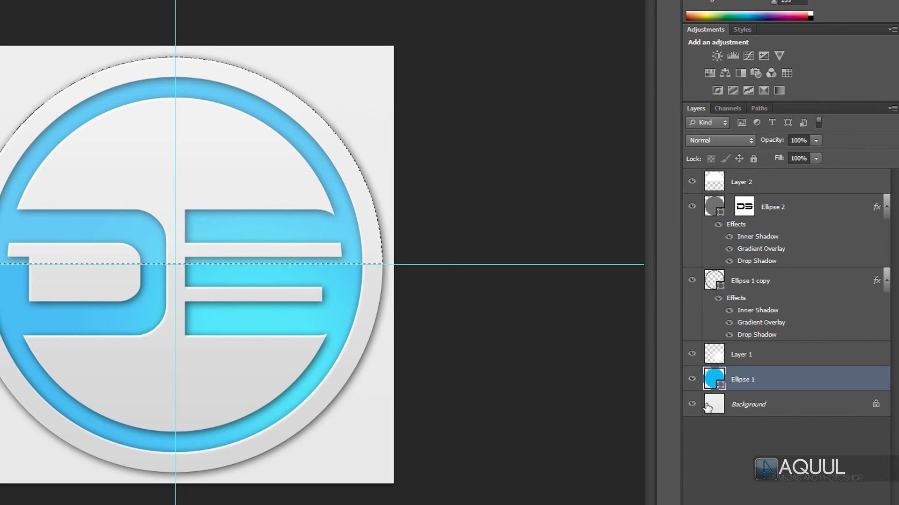
- Hide the Background layer so the logo sits on transparency, and clear the half-circle selection
left_click(691, 405)
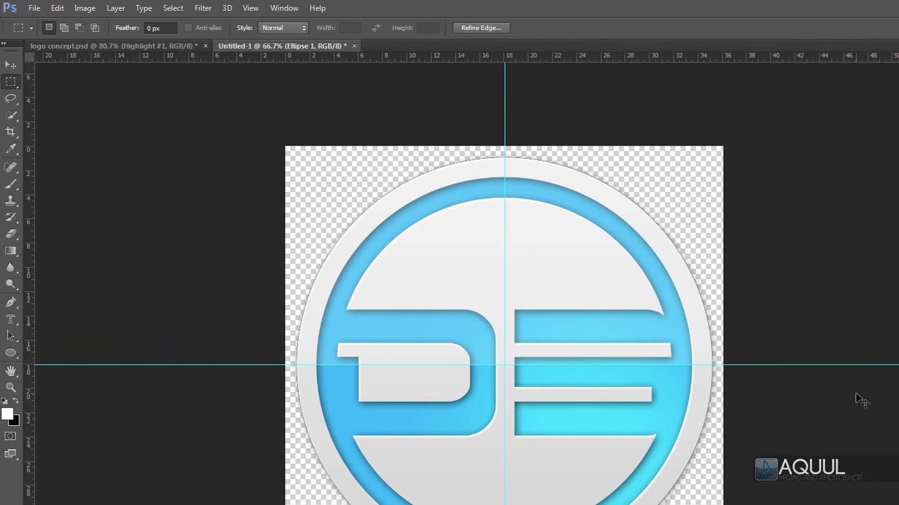
key("ctrl+d")
- Prepare to save the logo as Untitled-1.png in PNG format, and cancel the save
left_click(29, 6)
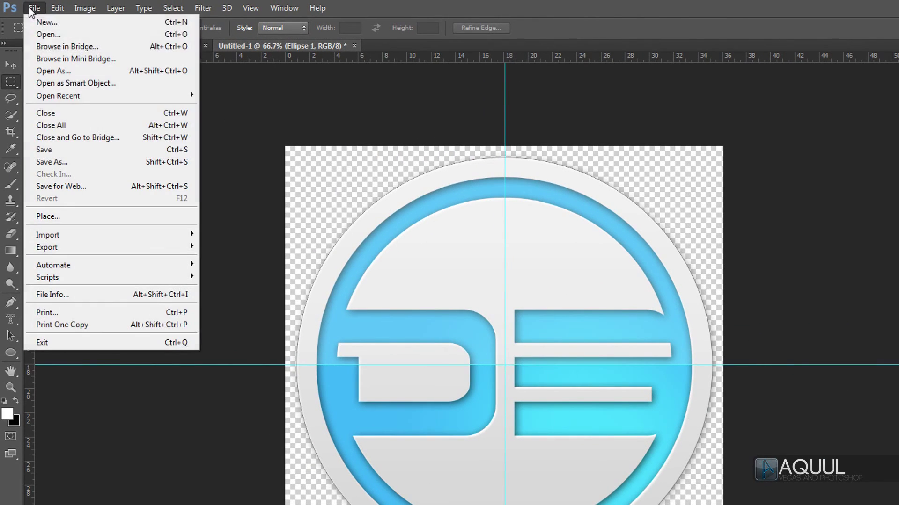
left_click(97, 150)
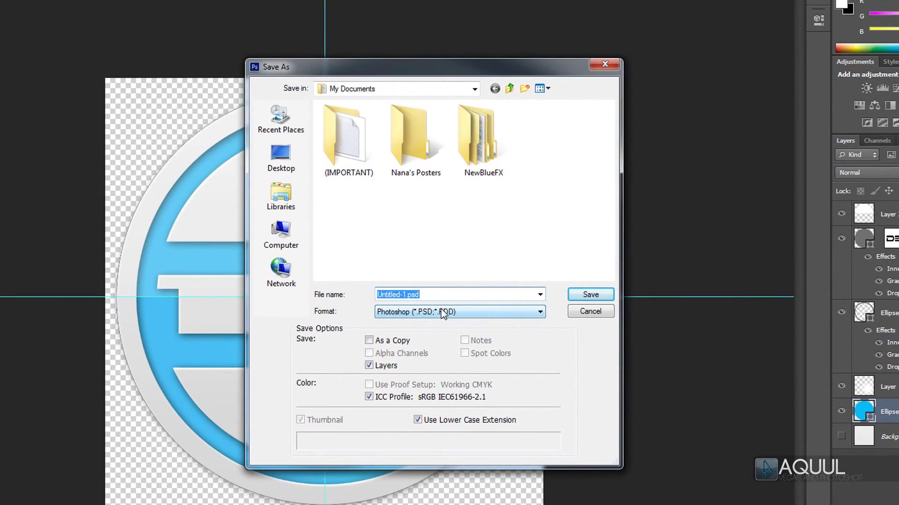
left_click(441, 310)
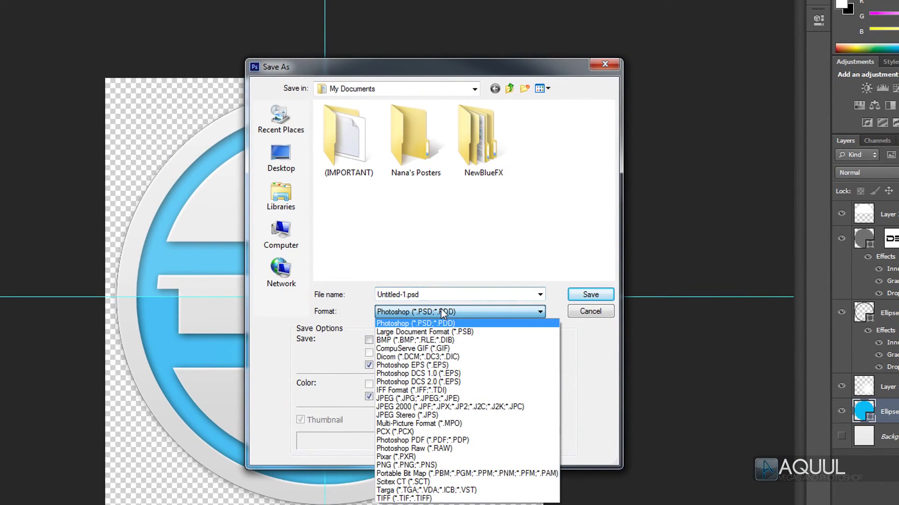
left_click(430, 466)
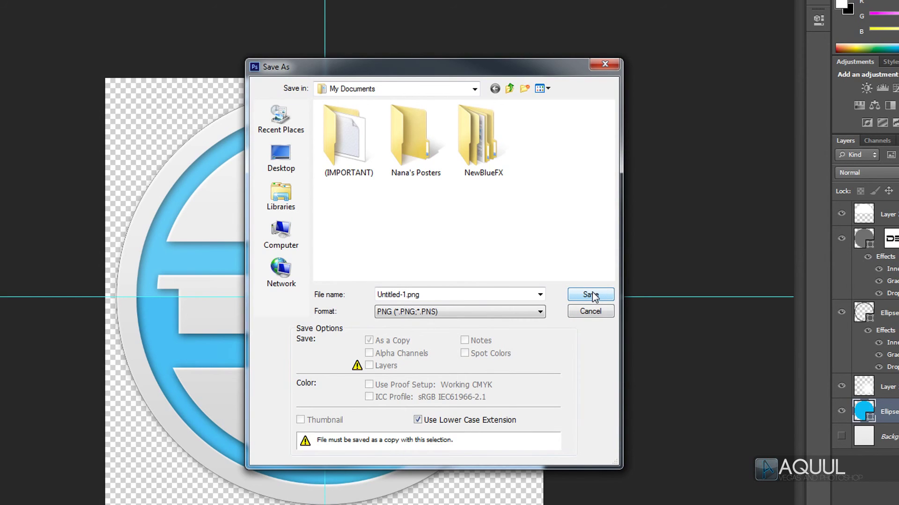
left_click(592, 312)
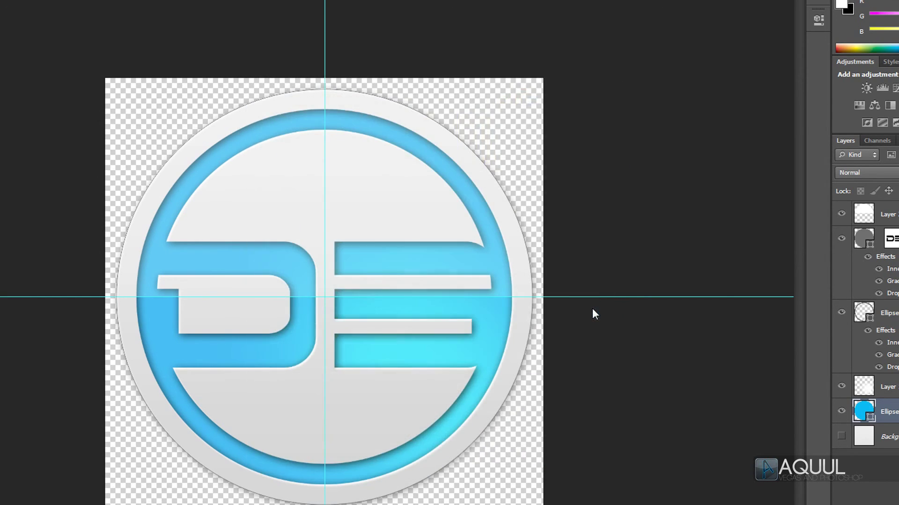